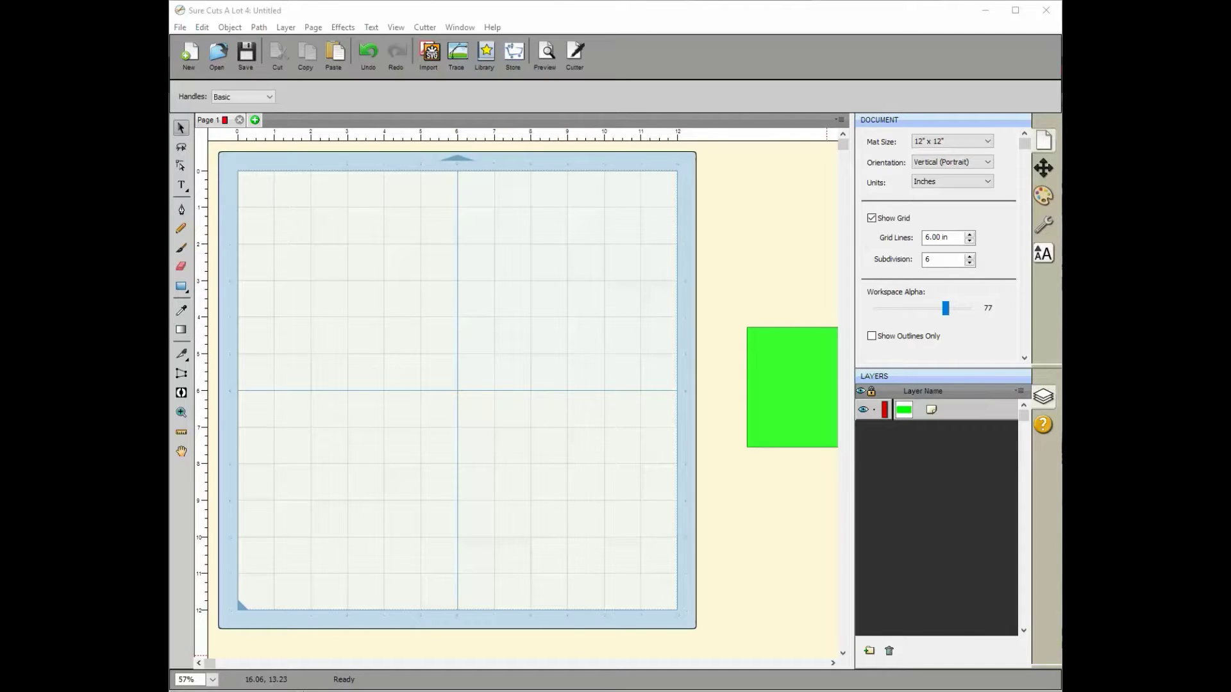
- Add the letter M as text on the mat and select it as an object
{"action": "left_click", "coordinate": [180, 186]}
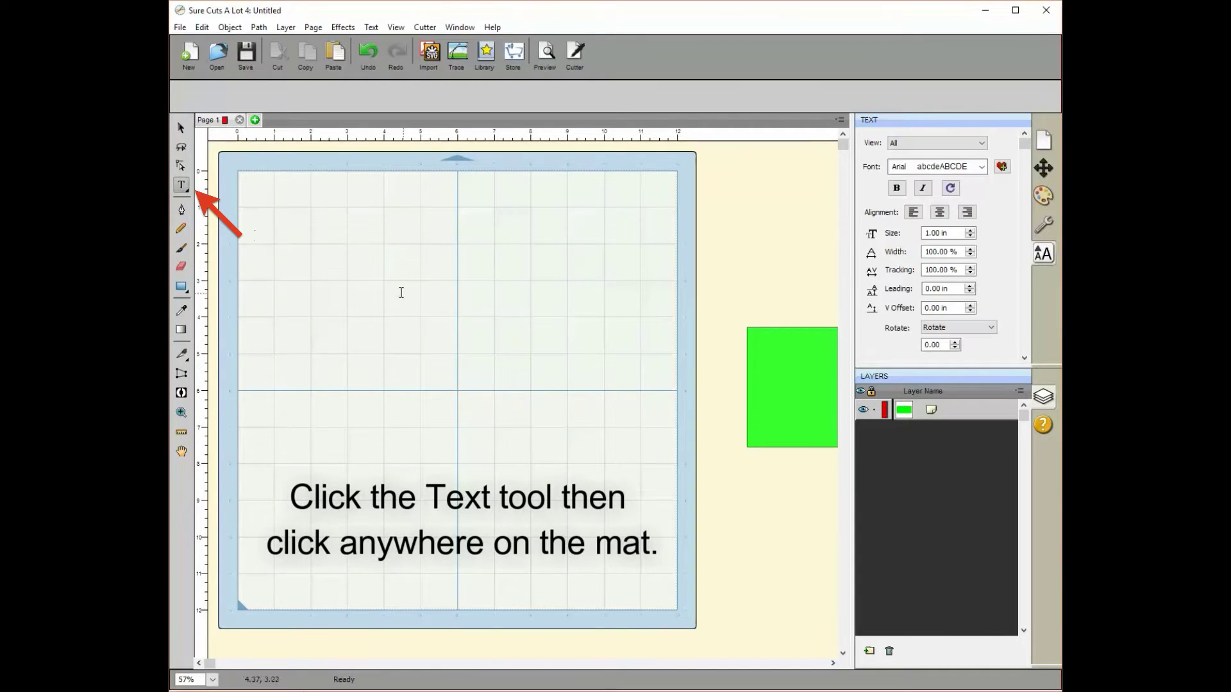
{"action": "left_click", "coordinate": [420, 316]}
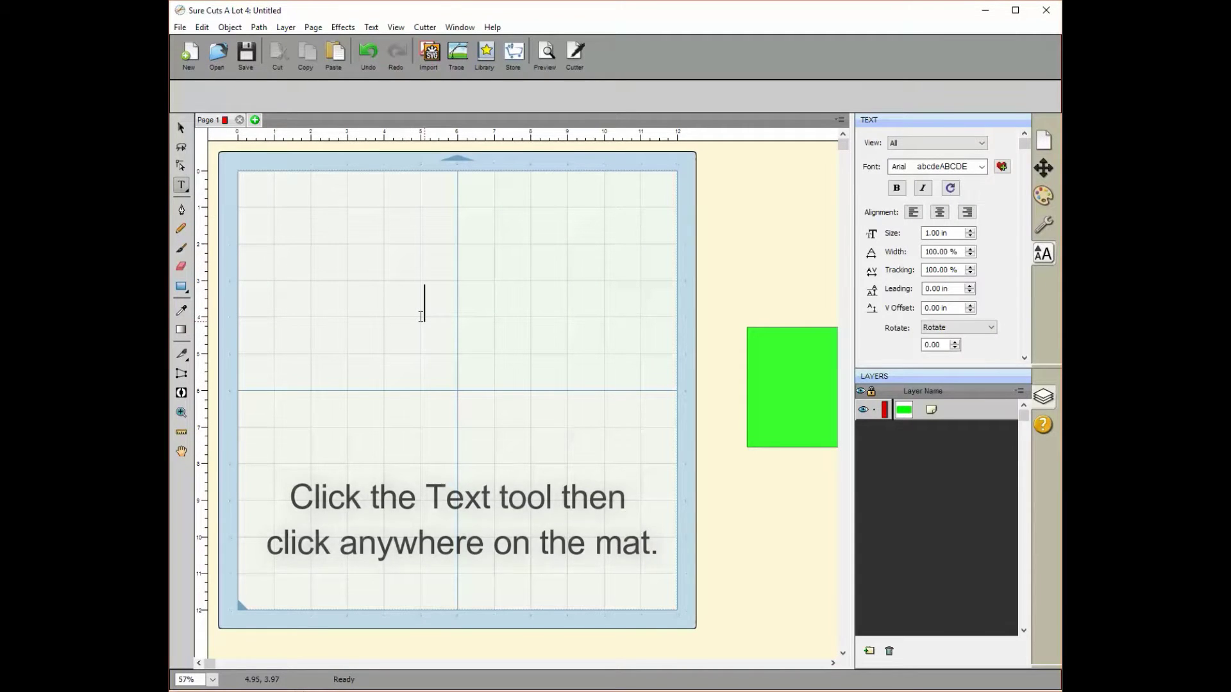
{"action": "type", "text": "M"}
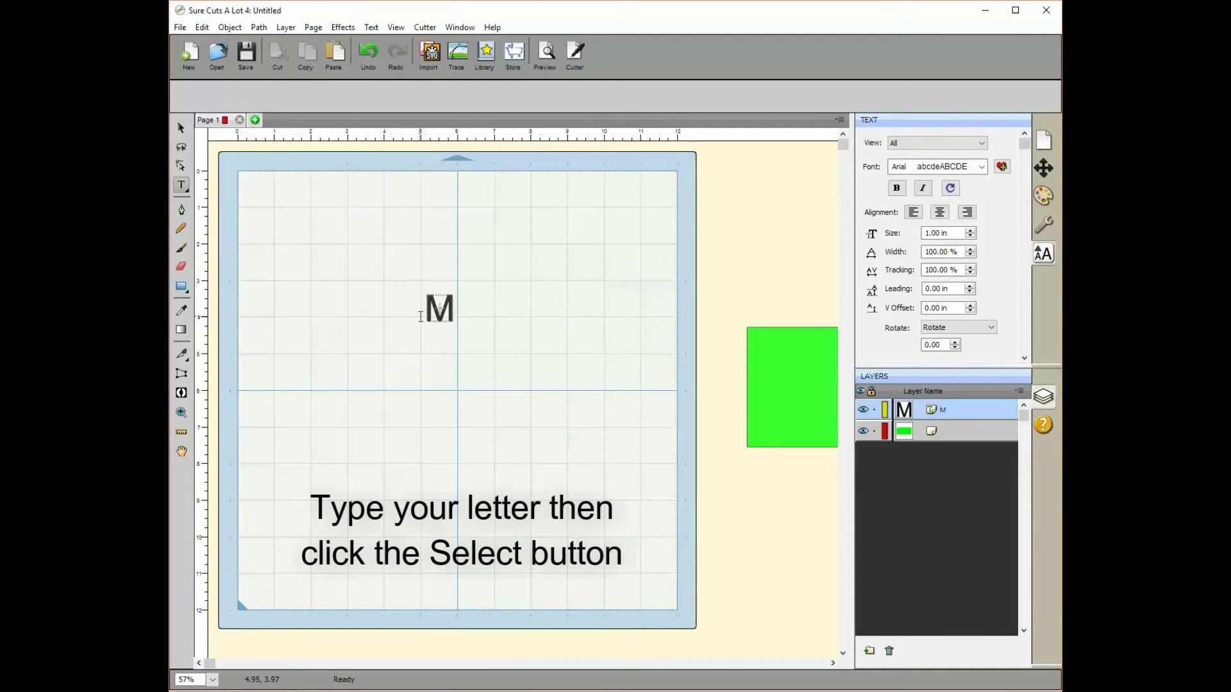
{"action": "left_click", "coordinate": [180, 131]}
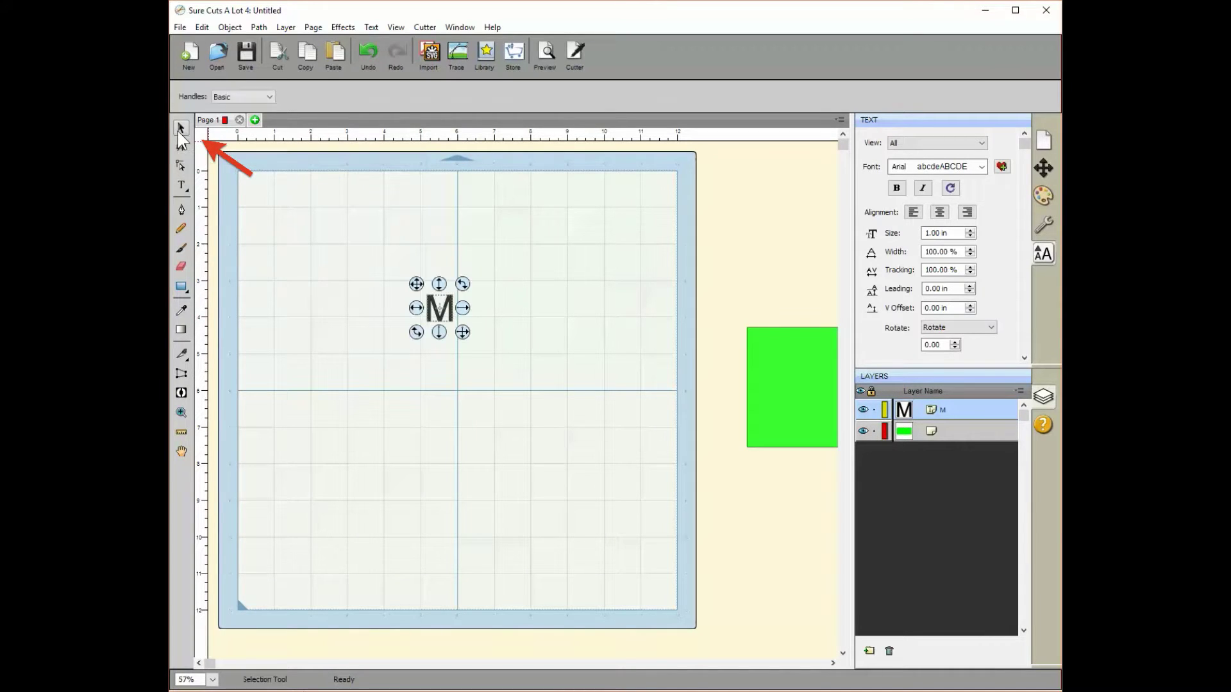
- Set the M's font to Bodoni MT Black and enlarge it proportionally to about 5.4 in wide in the mat's upper-left area
{"action": "left_click", "coordinate": [985, 167]}
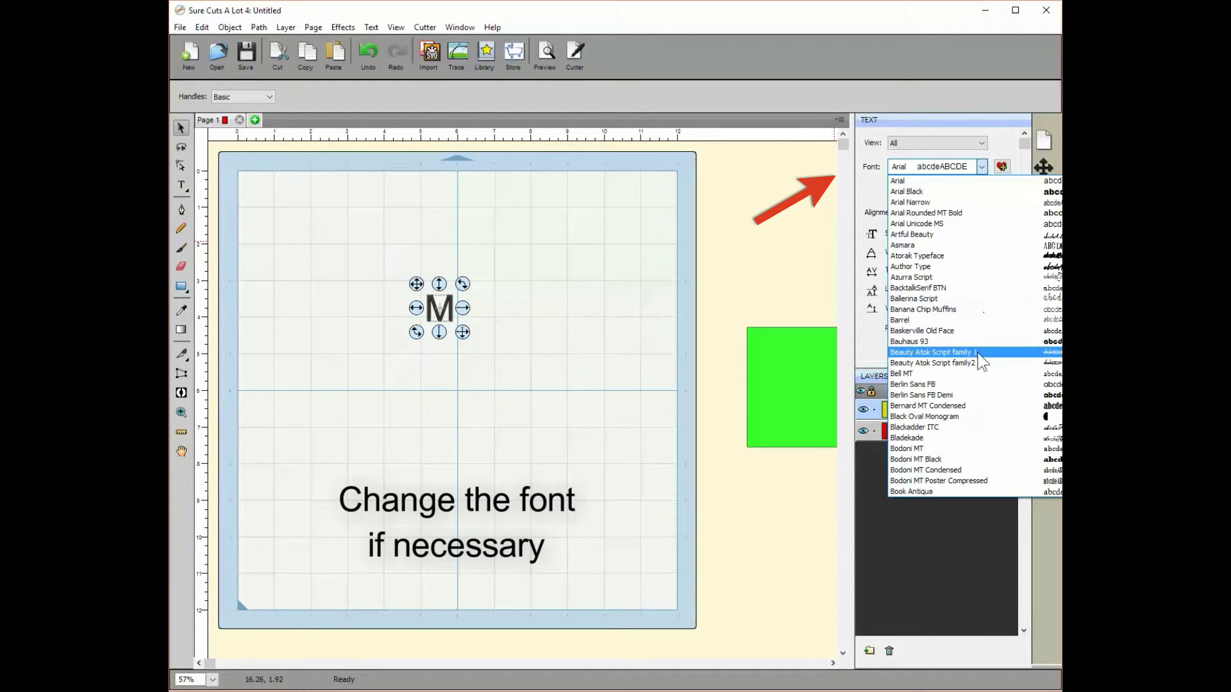
{"action": "left_click", "coordinate": [949, 459]}
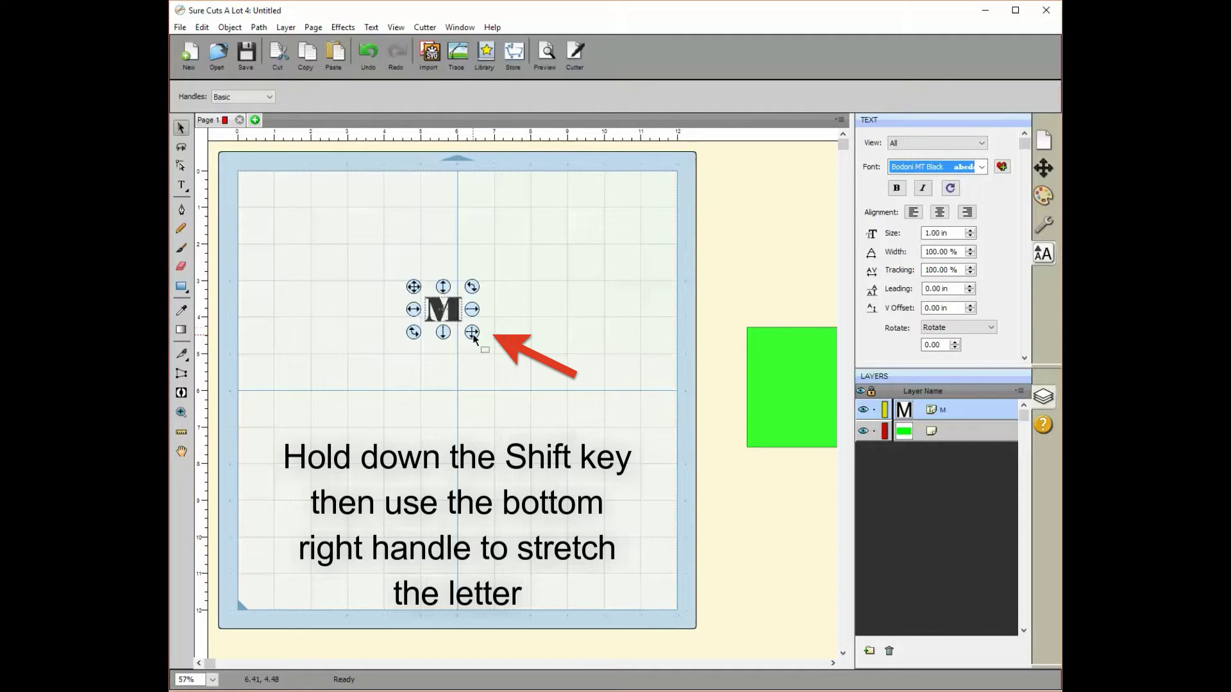
{"action": "left_click_drag", "start_coordinate": [472, 333], "coordinate": [634, 441]}
{"action": "left_click_drag", "start_coordinate": [563, 378], "coordinate": [424, 299]}
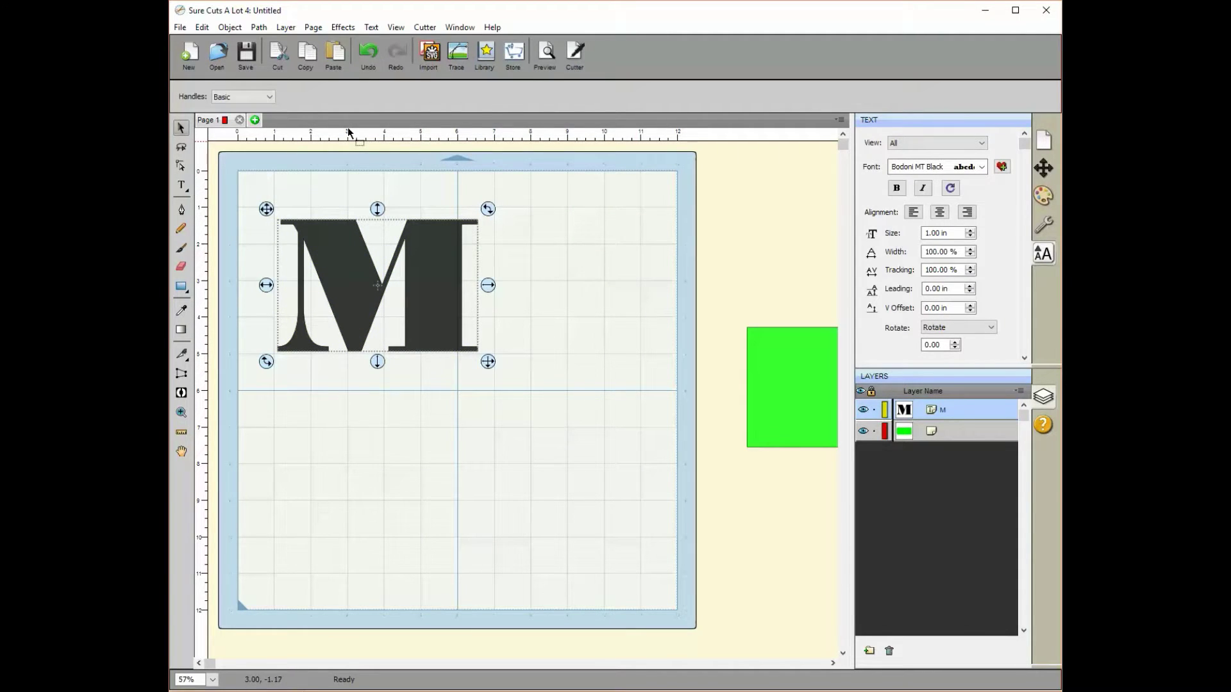
- Make two copies of the M and place them one above the other to the right of the original
{"action": "left_click", "coordinate": [310, 52]}
{"action": "left_click", "coordinate": [333, 54]}
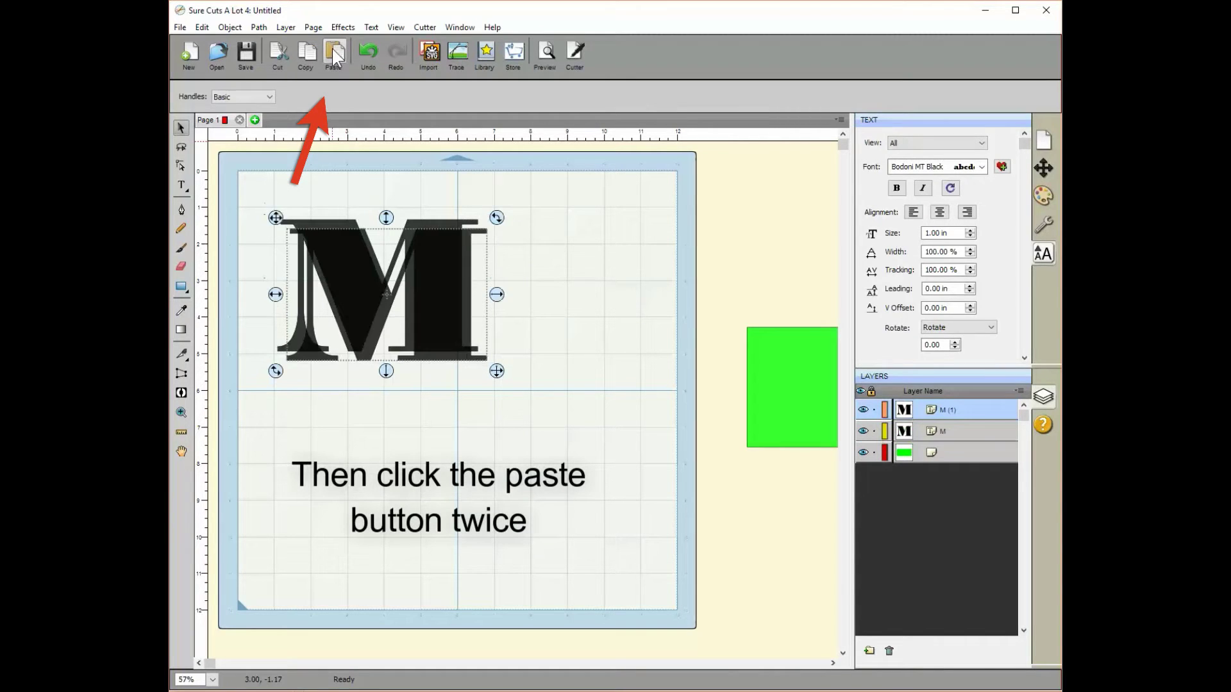
{"action": "left_click", "coordinate": [333, 54]}
{"action": "left_click_drag", "start_coordinate": [380, 320], "coordinate": [660, 259]}
{"action": "left_click_drag", "start_coordinate": [438, 333], "coordinate": [721, 436]}
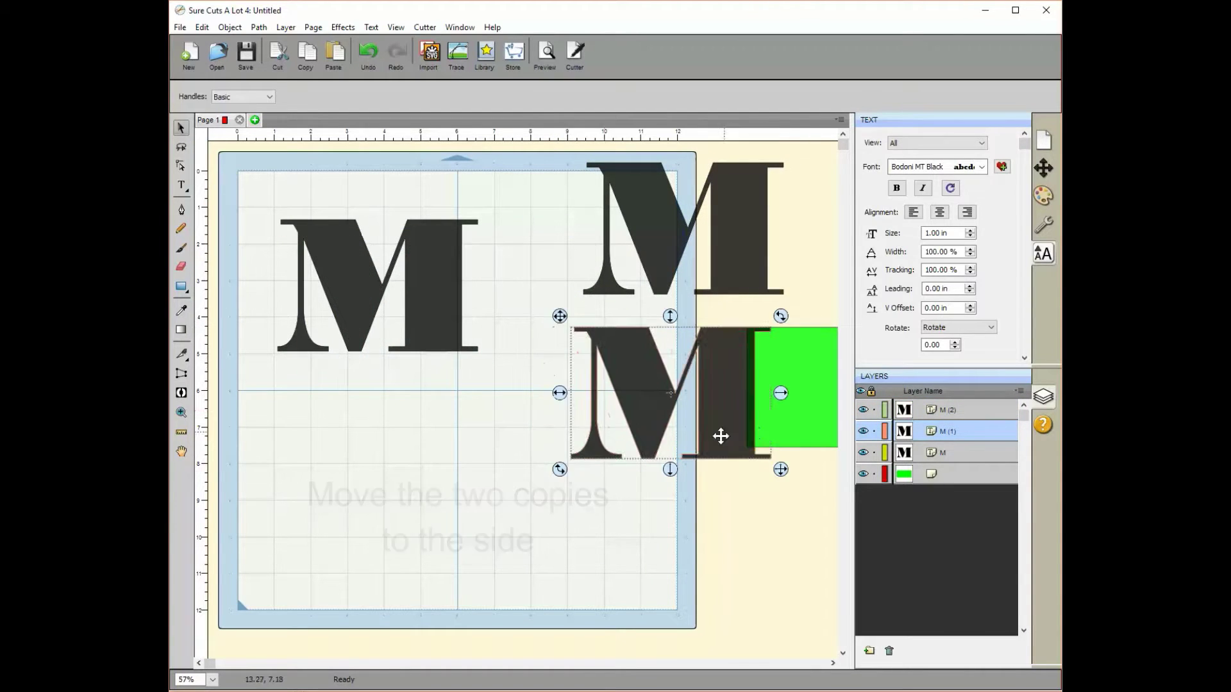
- Change the fill colour of the original M to bright pink
{"action": "left_click", "coordinate": [420, 465]}
{"action": "left_click", "coordinate": [347, 275]}
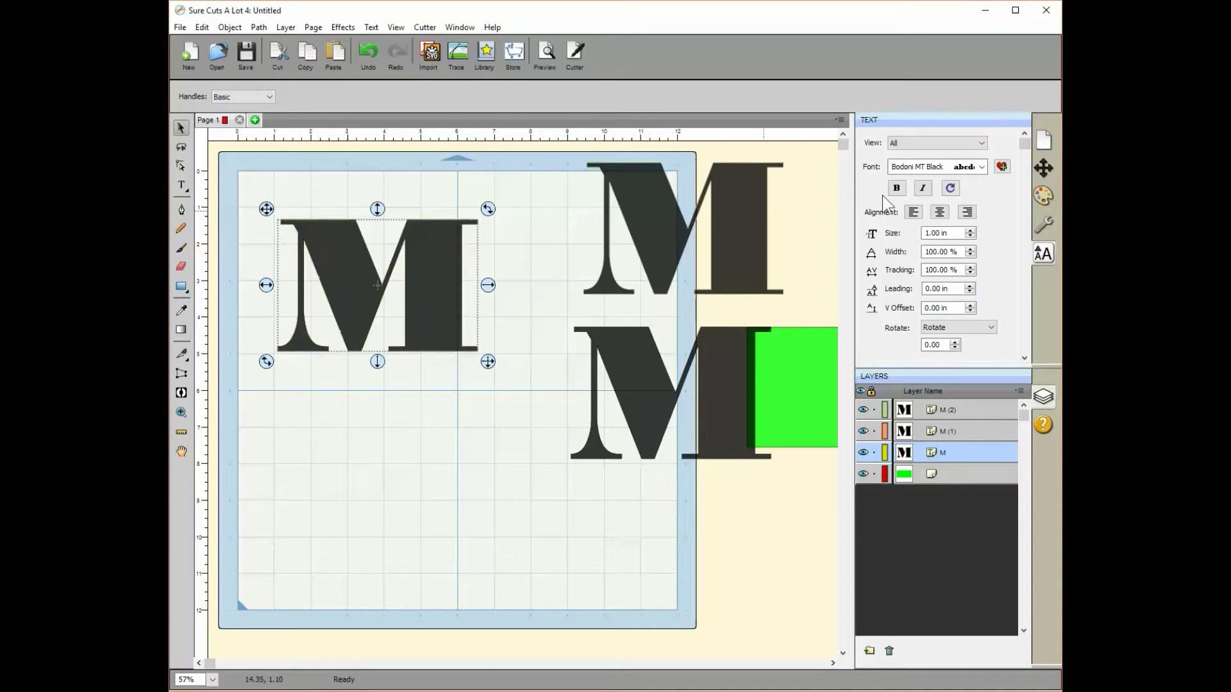
{"action": "left_click", "coordinate": [1047, 196]}
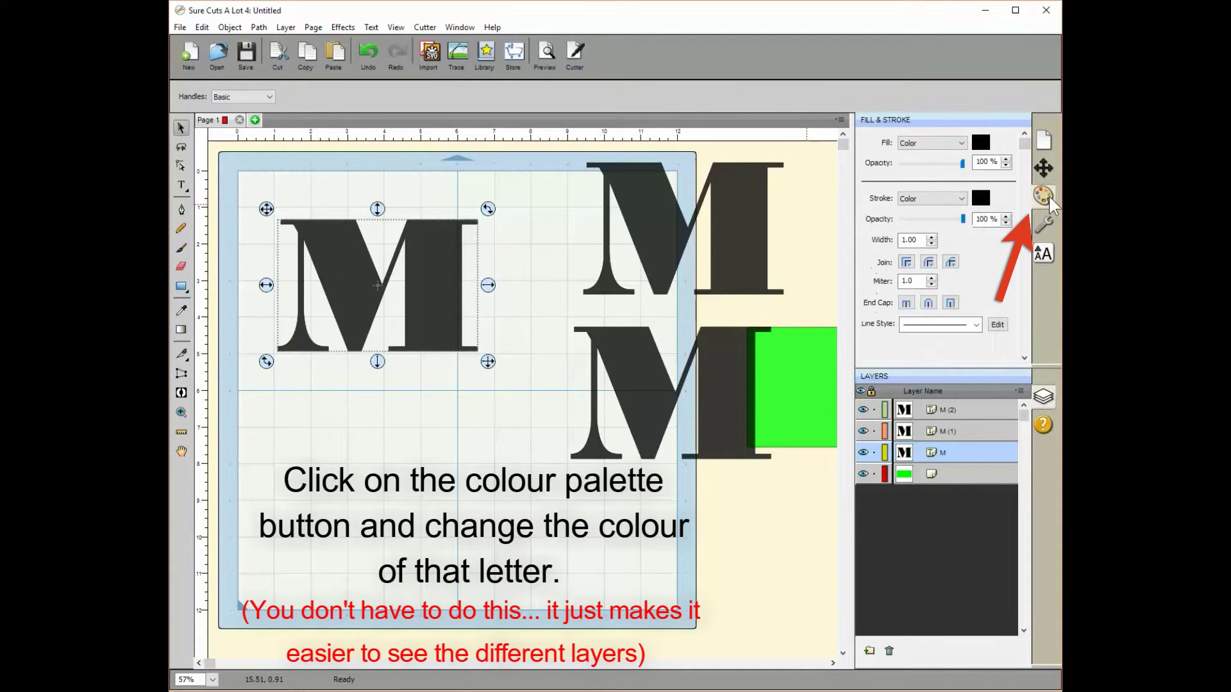
{"action": "left_click", "coordinate": [981, 142]}
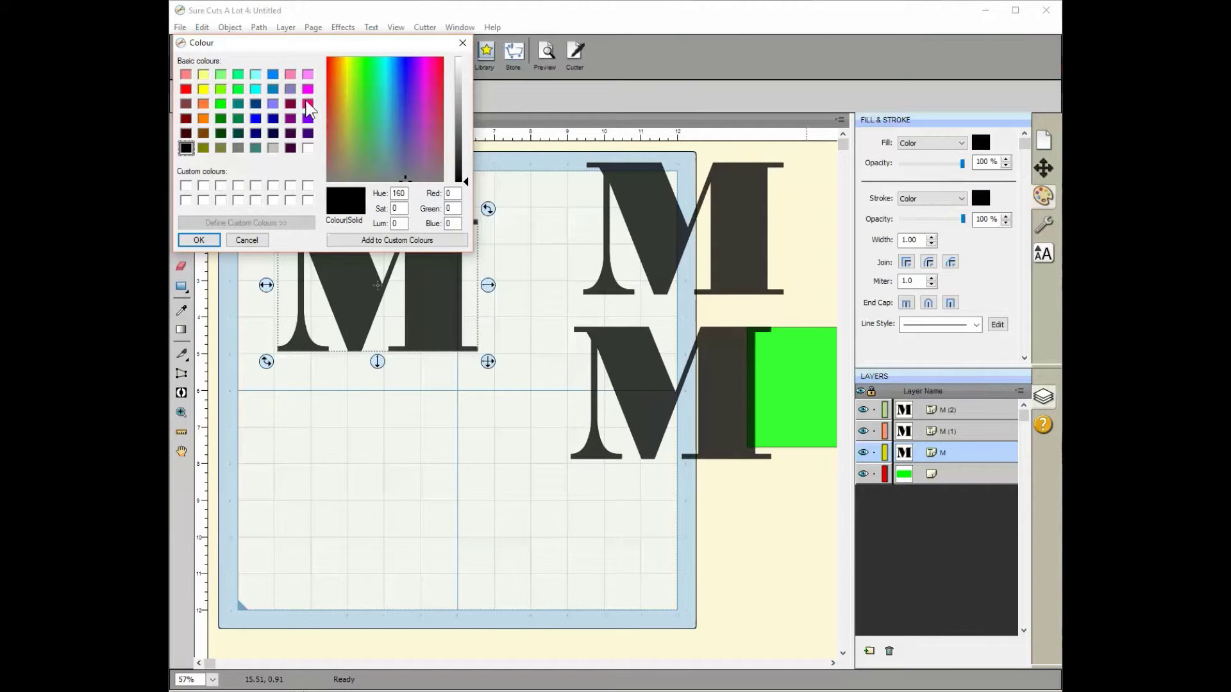
{"action": "left_click", "coordinate": [307, 103]}
{"action": "left_click", "coordinate": [181, 242]}
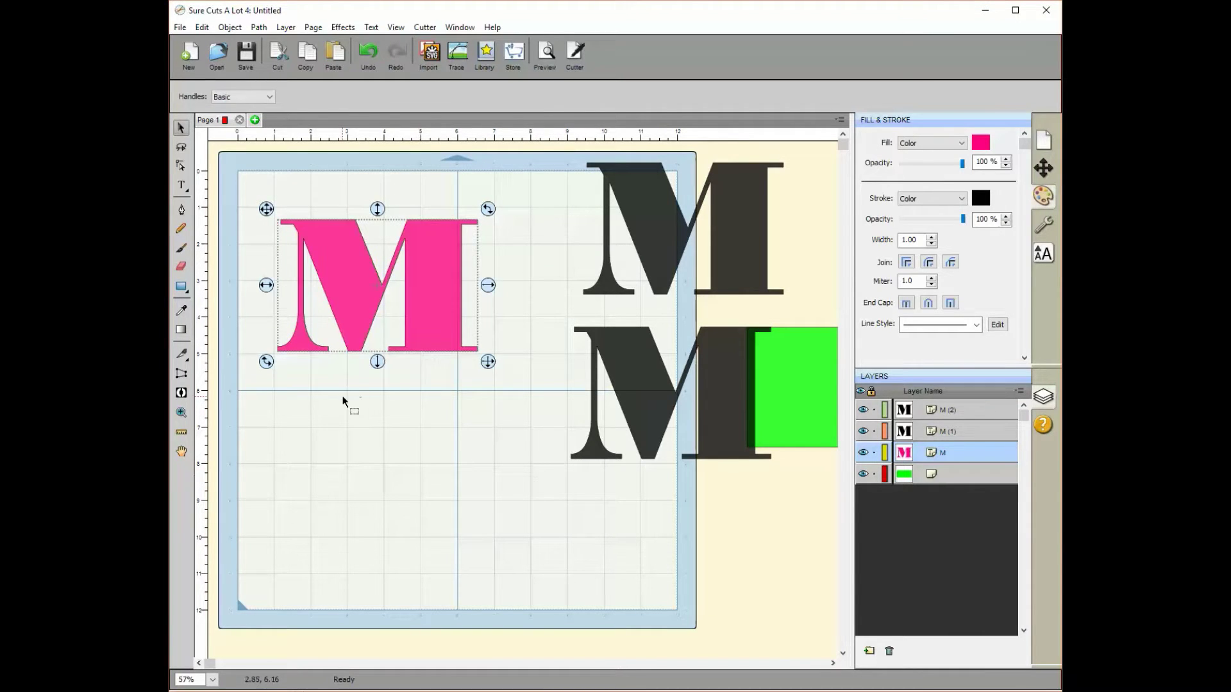
- Apply a Regular path offset of 0.390 in to the pink M
{"action": "left_click", "coordinate": [259, 27]}
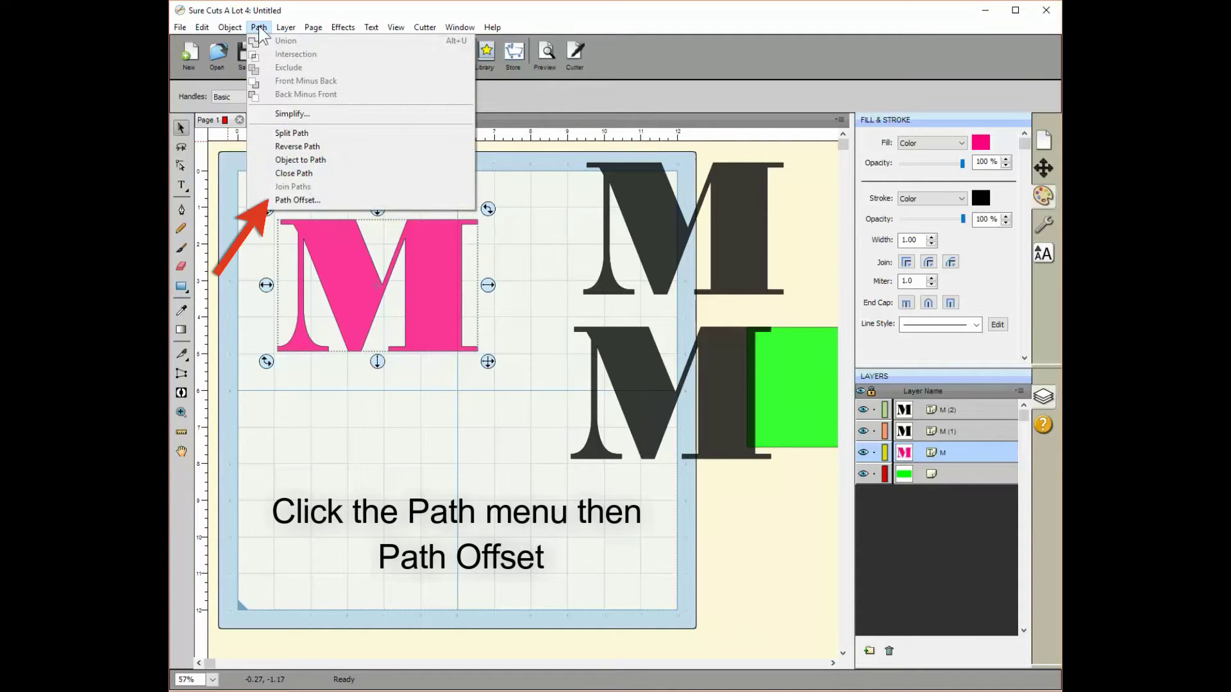
{"action": "left_click", "coordinate": [298, 199]}
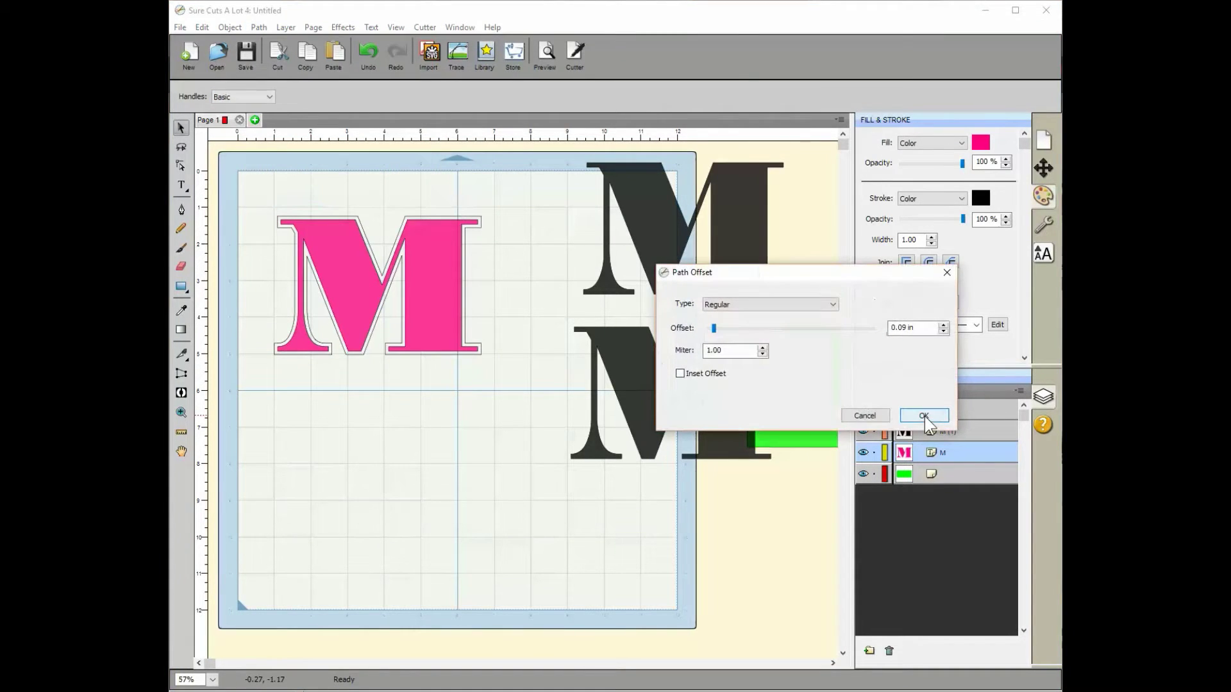
{"action": "left_click", "coordinate": [943, 324]}
{"action": "left_click", "coordinate": [943, 325]}
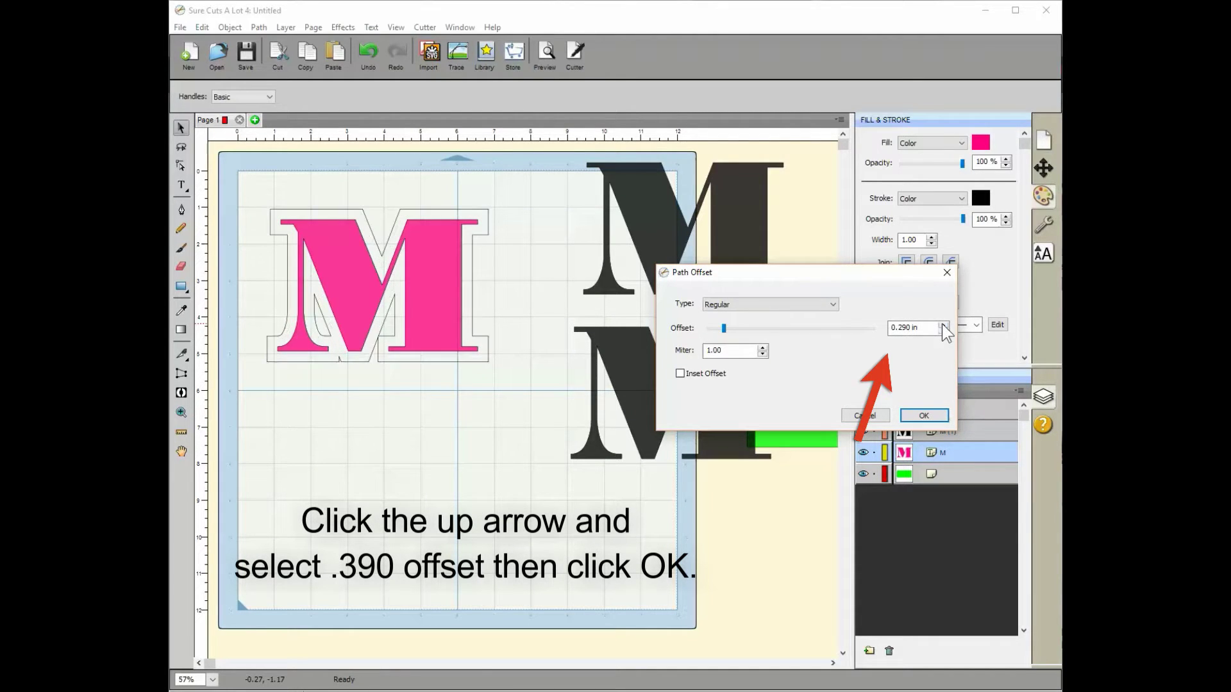
{"action": "left_click", "coordinate": [943, 324]}
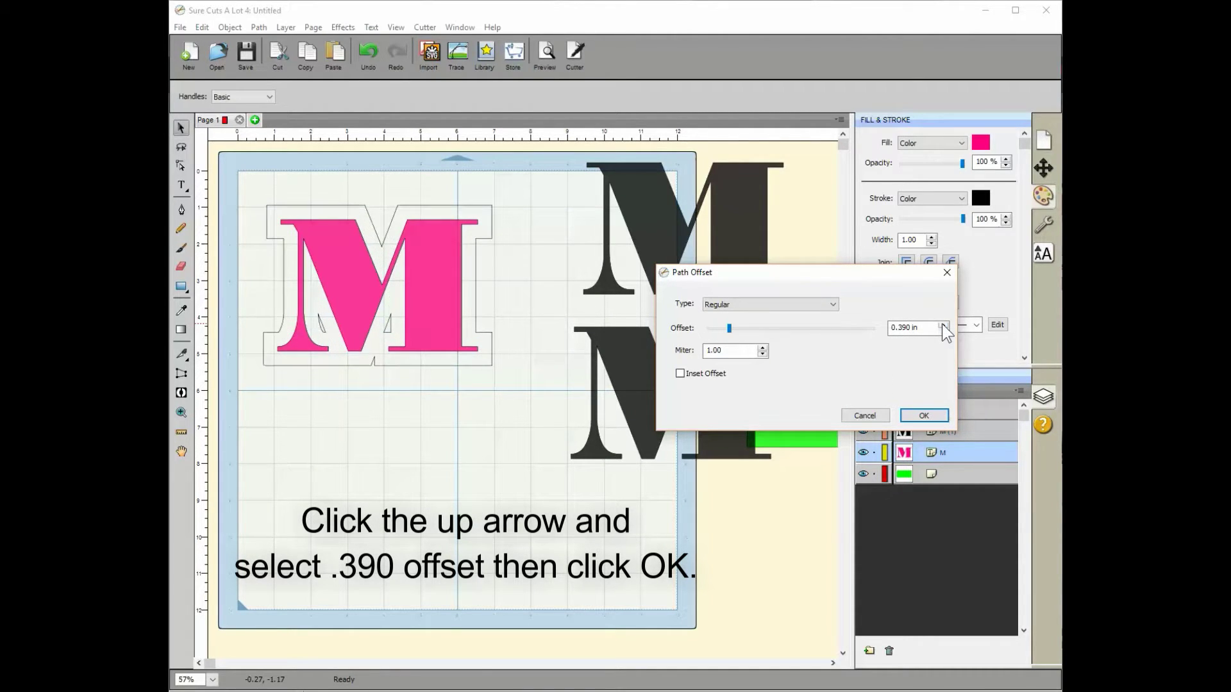
{"action": "left_click", "coordinate": [926, 414]}
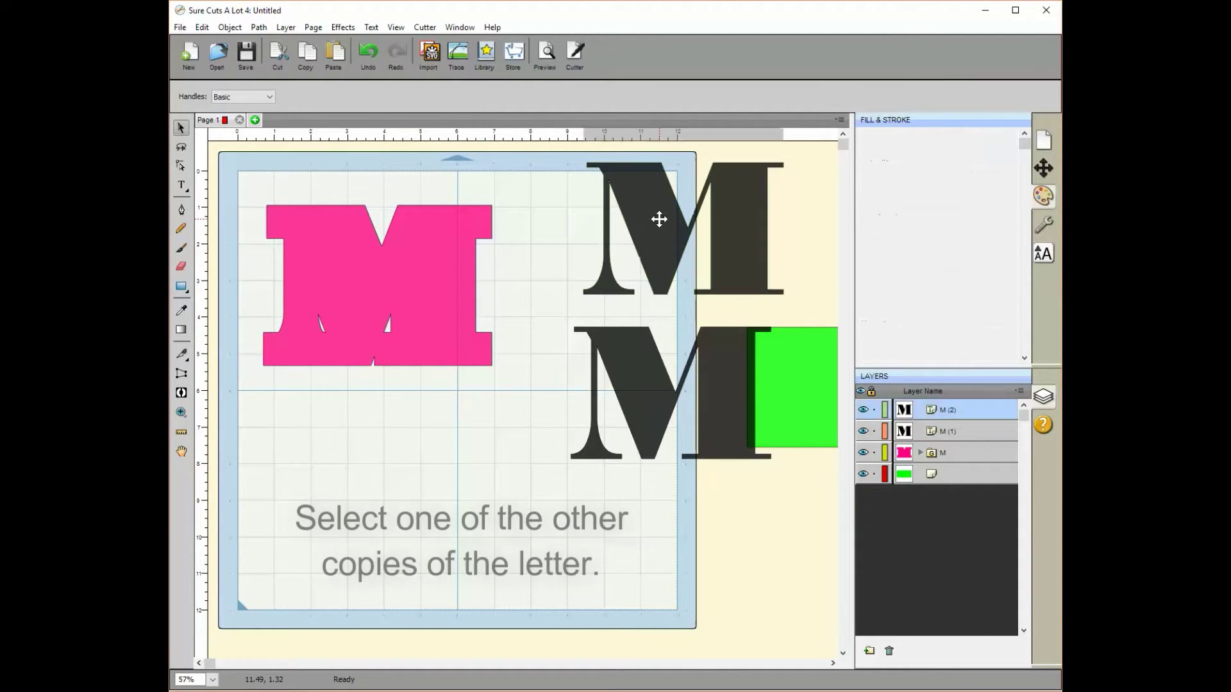
- Apply a Regular path offset of 0.190 in to the upper black copy of the M
{"action": "left_click", "coordinate": [658, 219]}
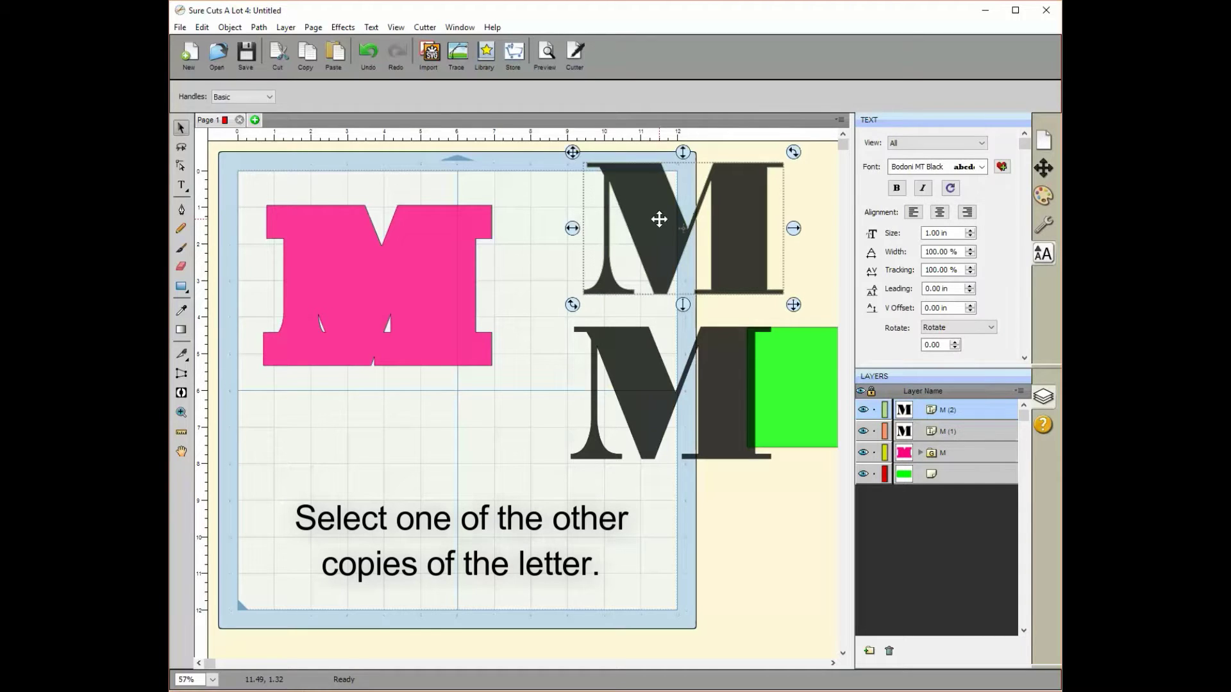
{"action": "left_click", "coordinate": [259, 26]}
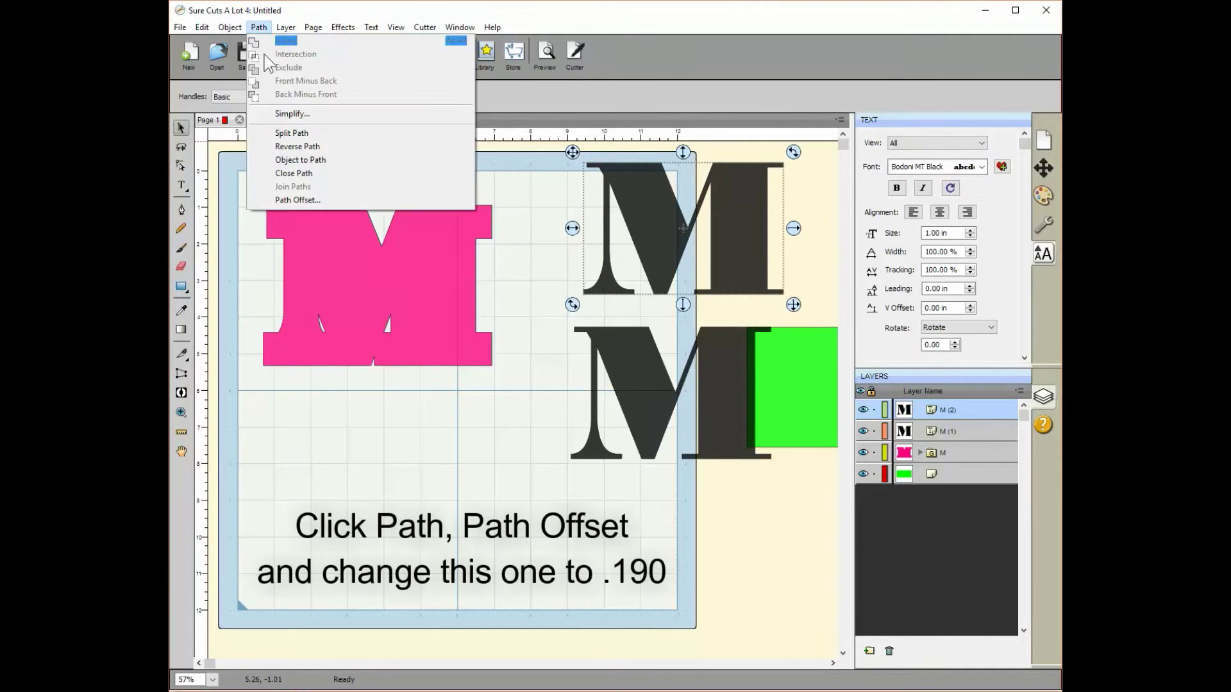
{"action": "left_click", "coordinate": [297, 199]}
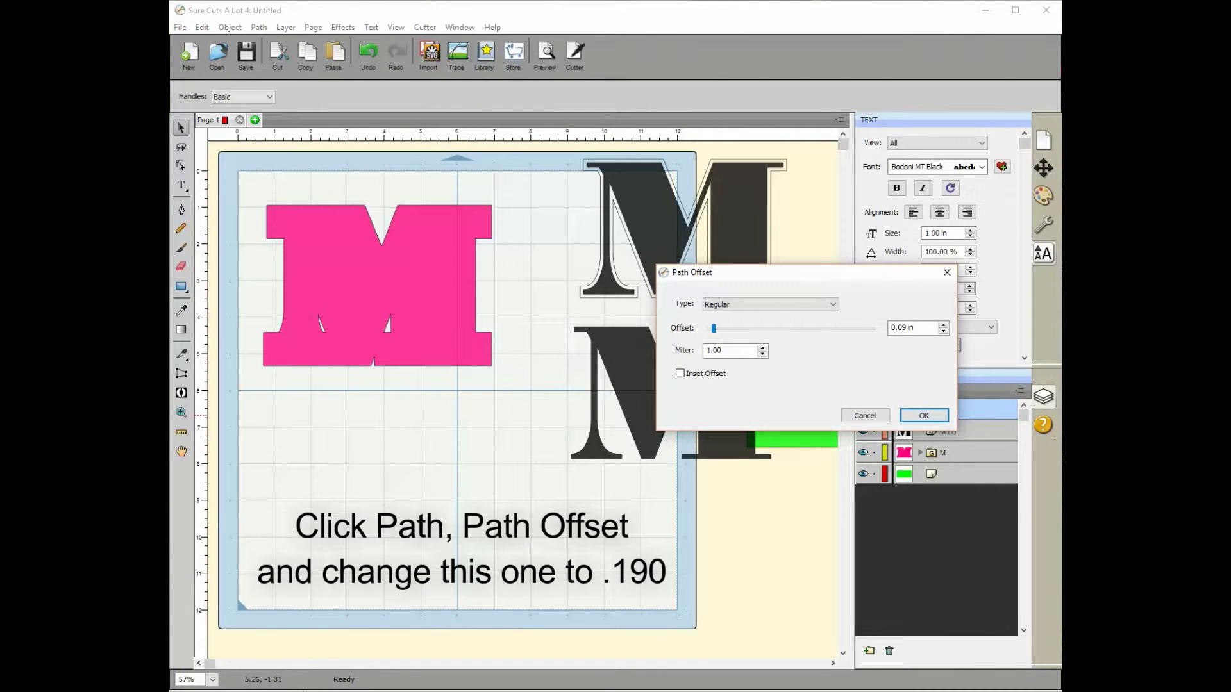
{"action": "double_click", "coordinate": [909, 327]}
{"action": "type", "text": "190"}
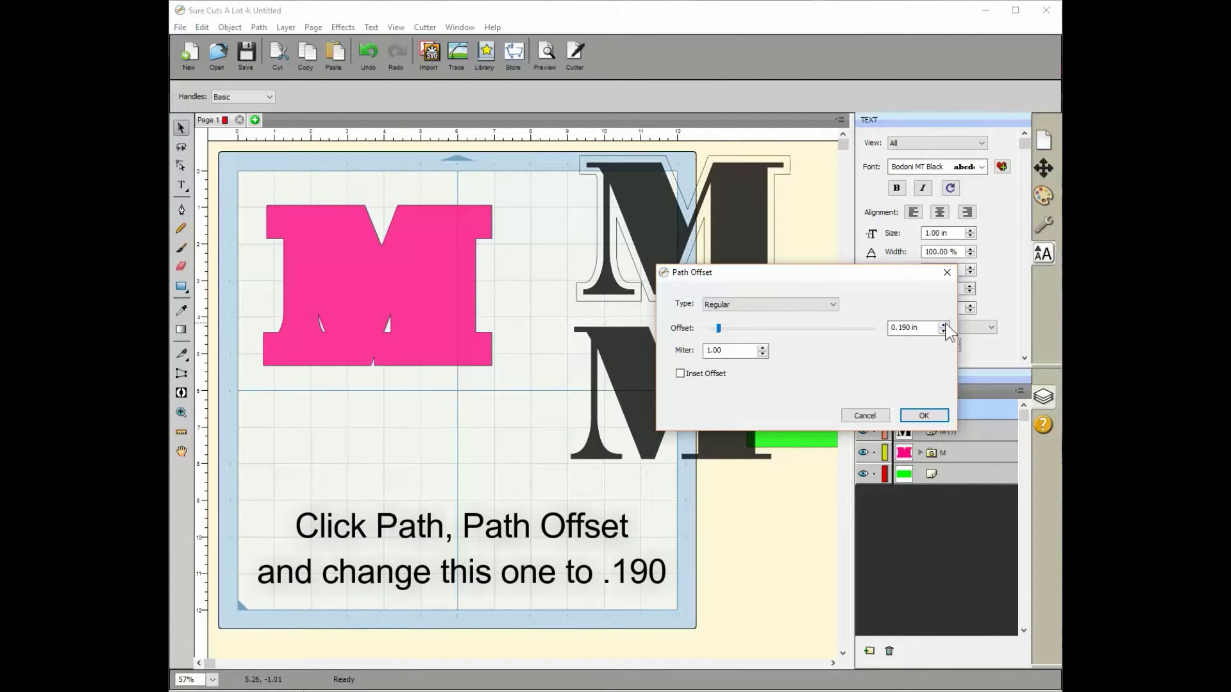
{"action": "left_click", "coordinate": [924, 416]}
- Move the offset black M onto the pink M and align the centres of both letters
{"action": "left_click_drag", "start_coordinate": [748, 234], "coordinate": [443, 293]}
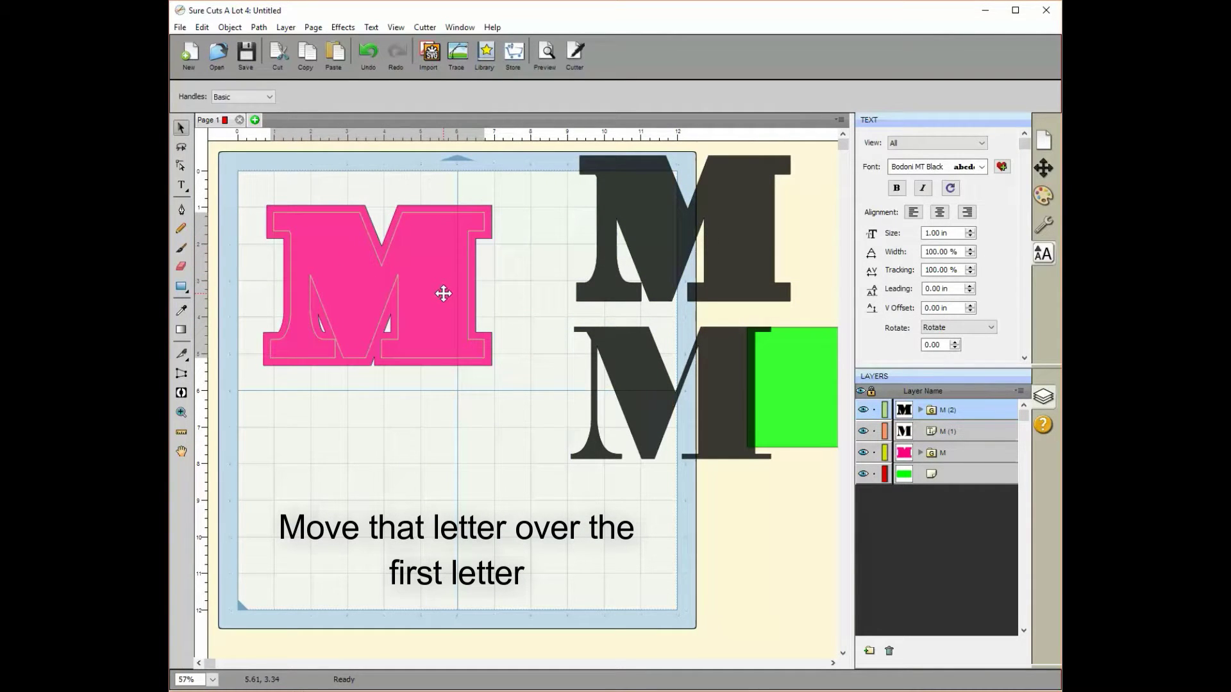
{"action": "left_click_drag", "start_coordinate": [229, 165], "coordinate": [530, 410]}
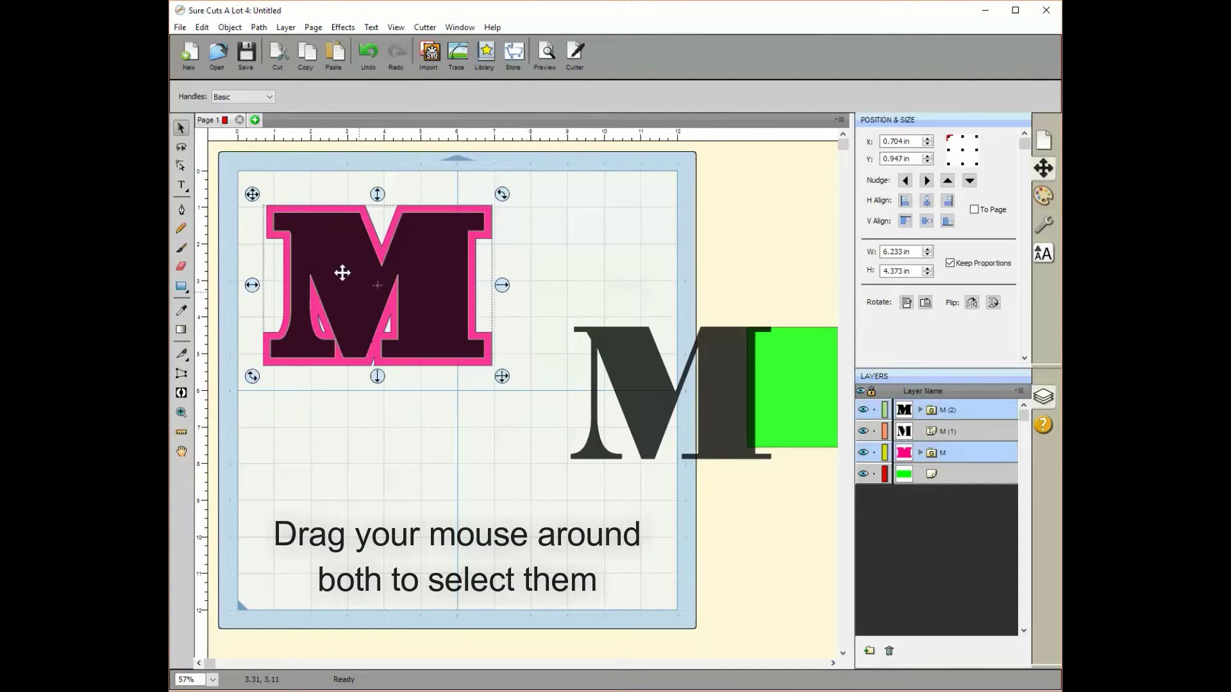
{"action": "left_click", "coordinate": [231, 28]}
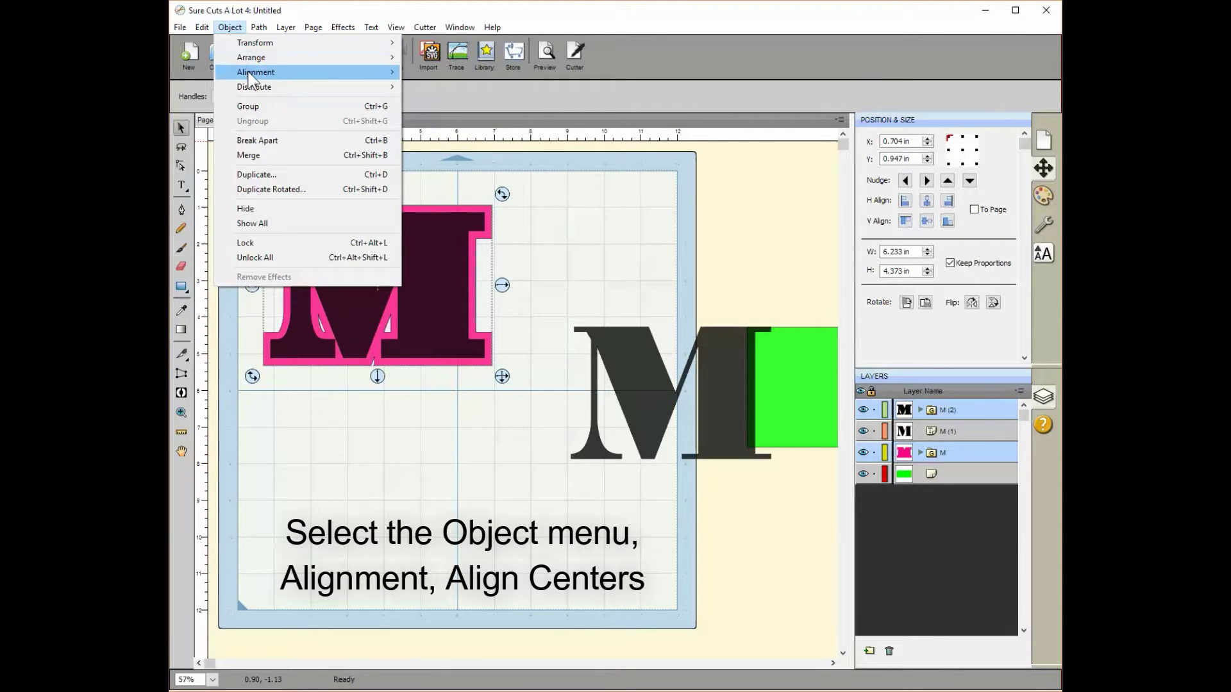
{"action": "mouse_move", "coordinate": [359, 73]}
{"action": "left_click", "coordinate": [452, 165]}
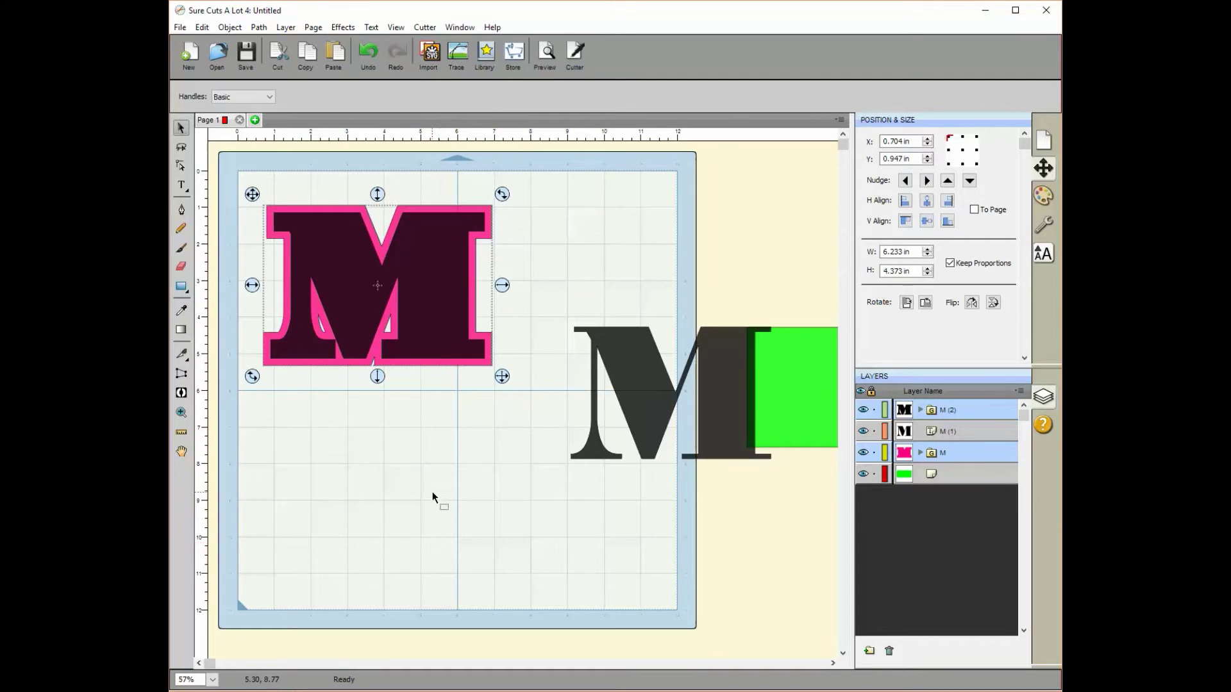
- Cut the black M out of the pink M with Back Minus Front and clear the selection
{"action": "left_click", "coordinate": [259, 28]}
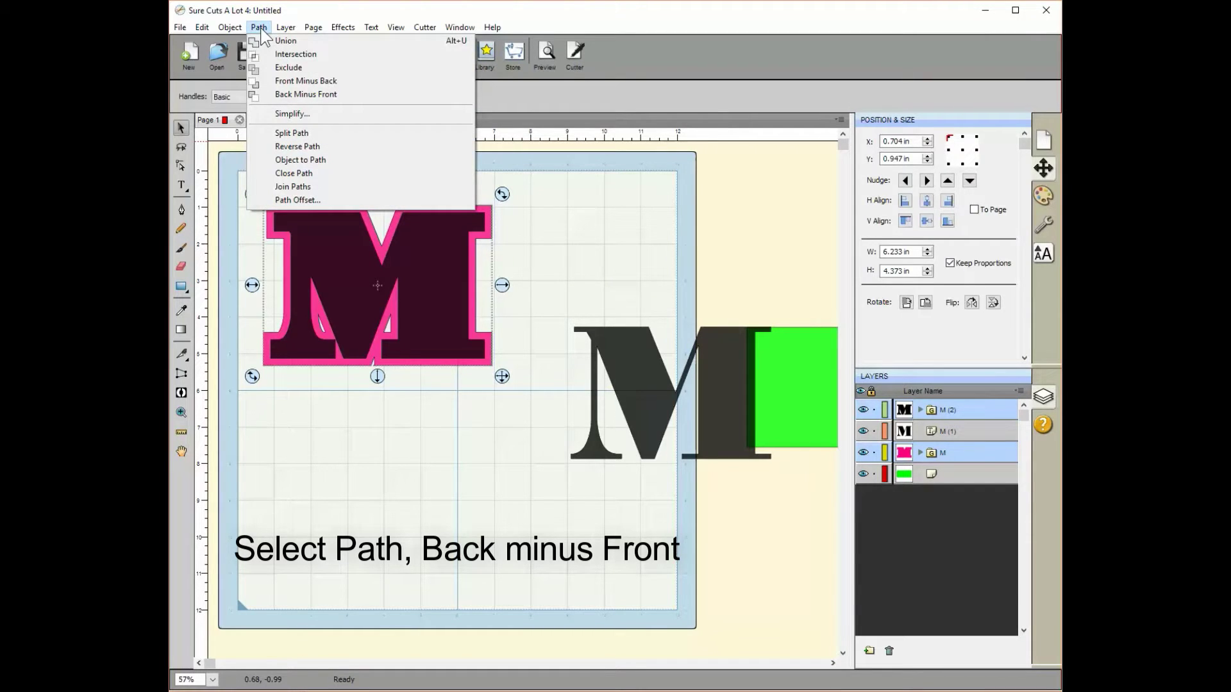
{"action": "left_click", "coordinate": [322, 96]}
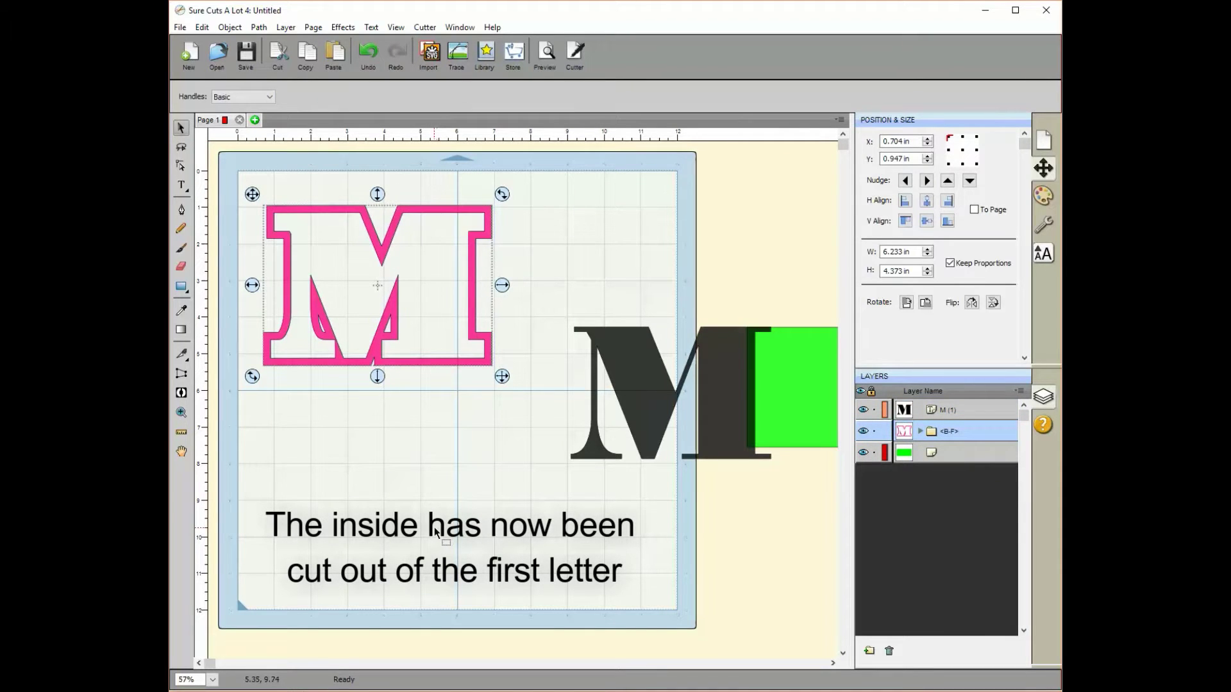
{"action": "left_click", "coordinate": [417, 483]}
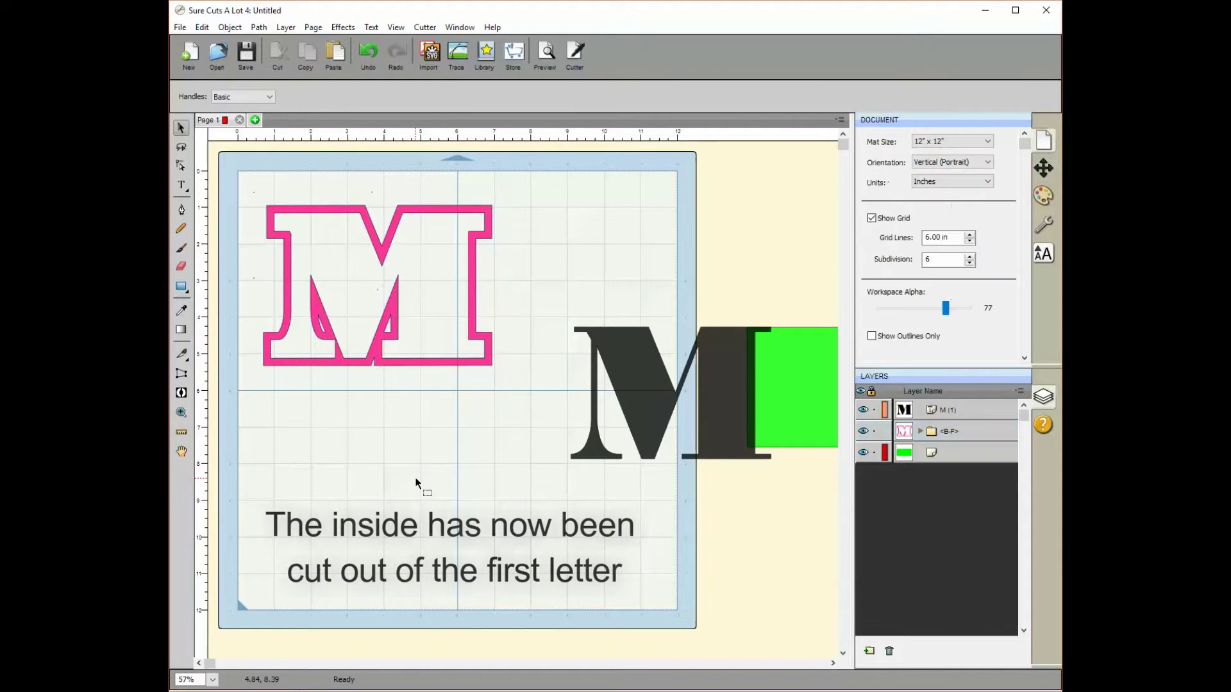
- Try the remaining black M inside the pink outline and move it back out beside the outline
{"action": "left_click_drag", "start_coordinate": [715, 440], "coordinate": [426, 332]}
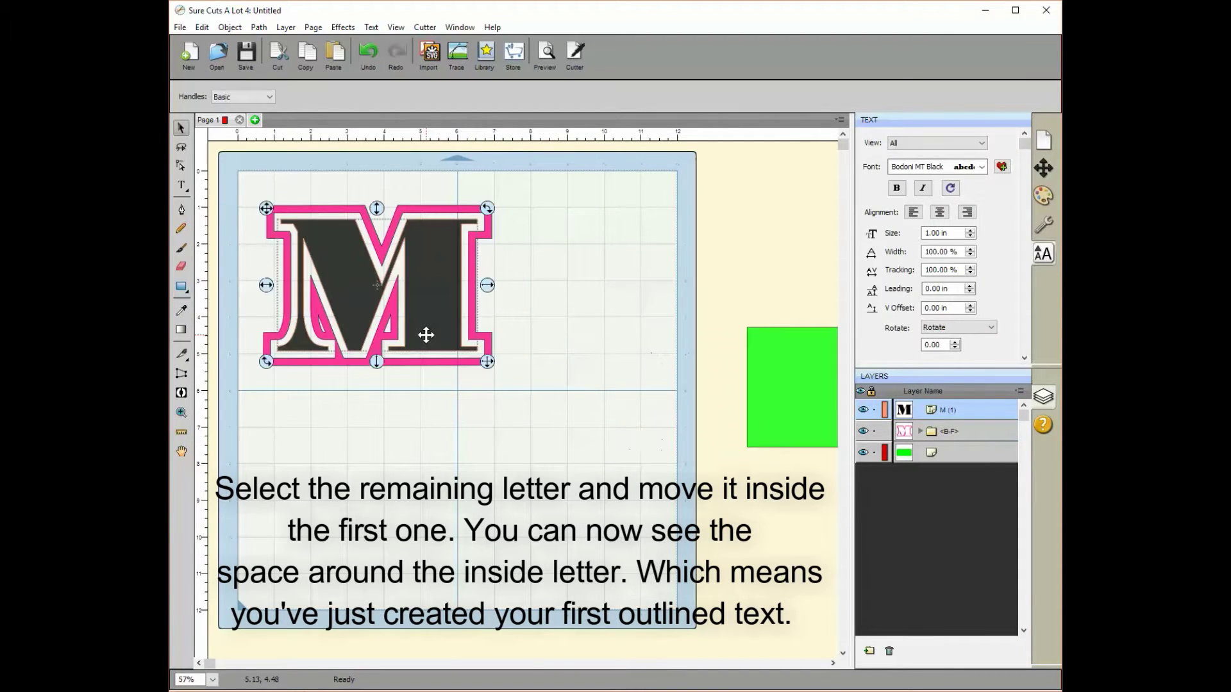
{"action": "left_click", "coordinate": [580, 348]}
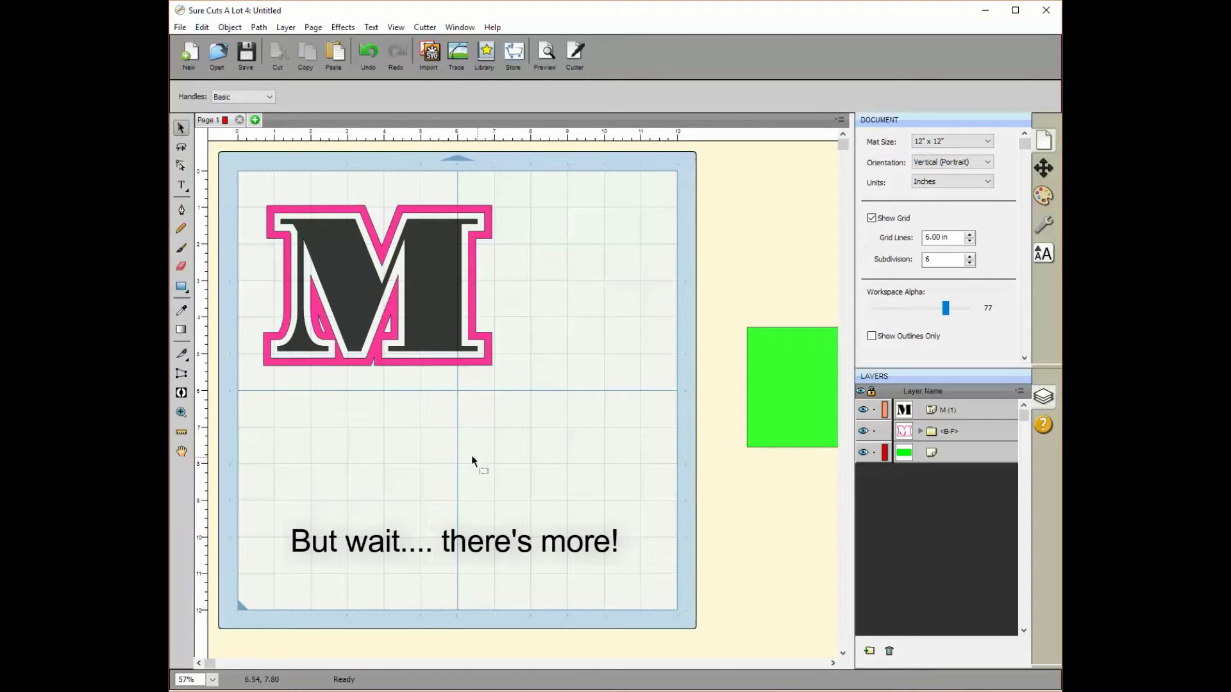
{"action": "left_click_drag", "start_coordinate": [434, 318], "coordinate": [666, 313]}
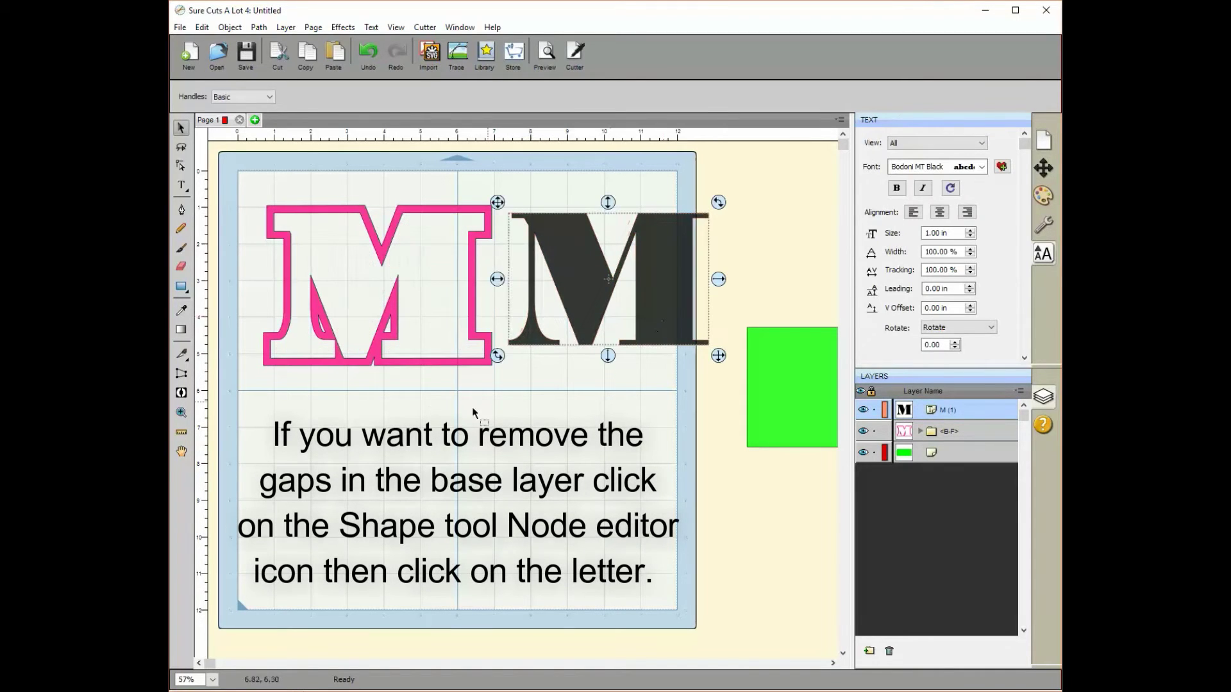
- Delete the nodes of the small gap in the left inner part of the pink outline to fill it
{"action": "left_click", "coordinate": [180, 165]}
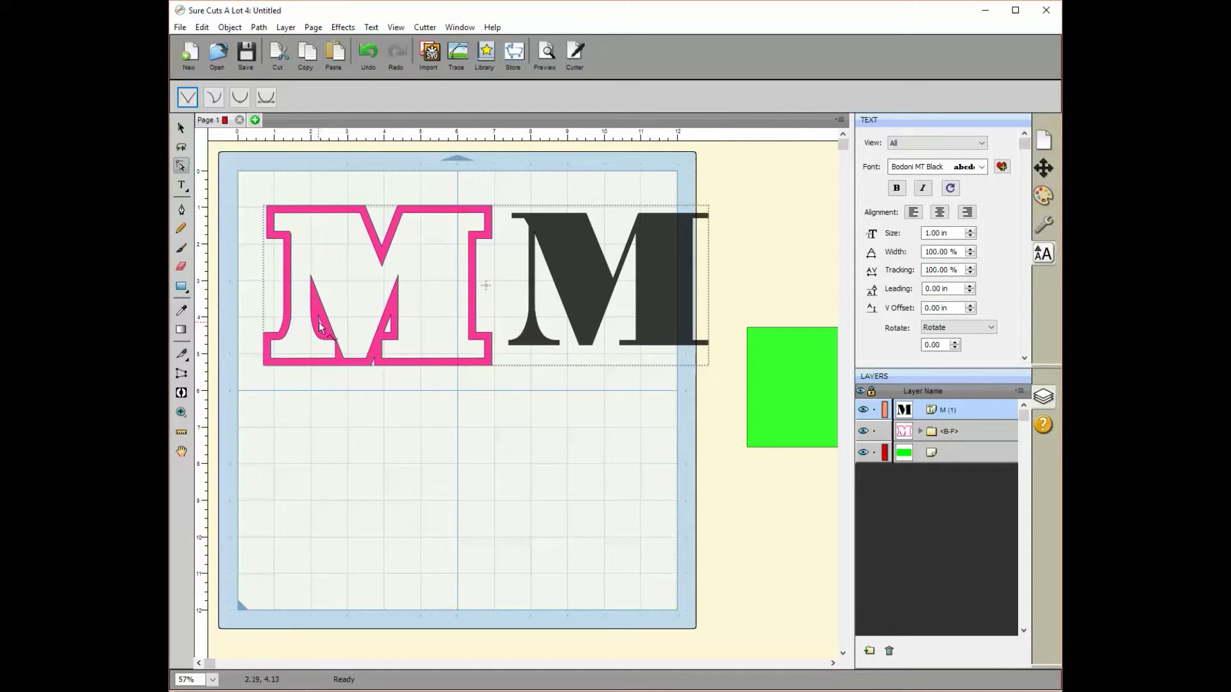
{"action": "left_click", "coordinate": [318, 320]}
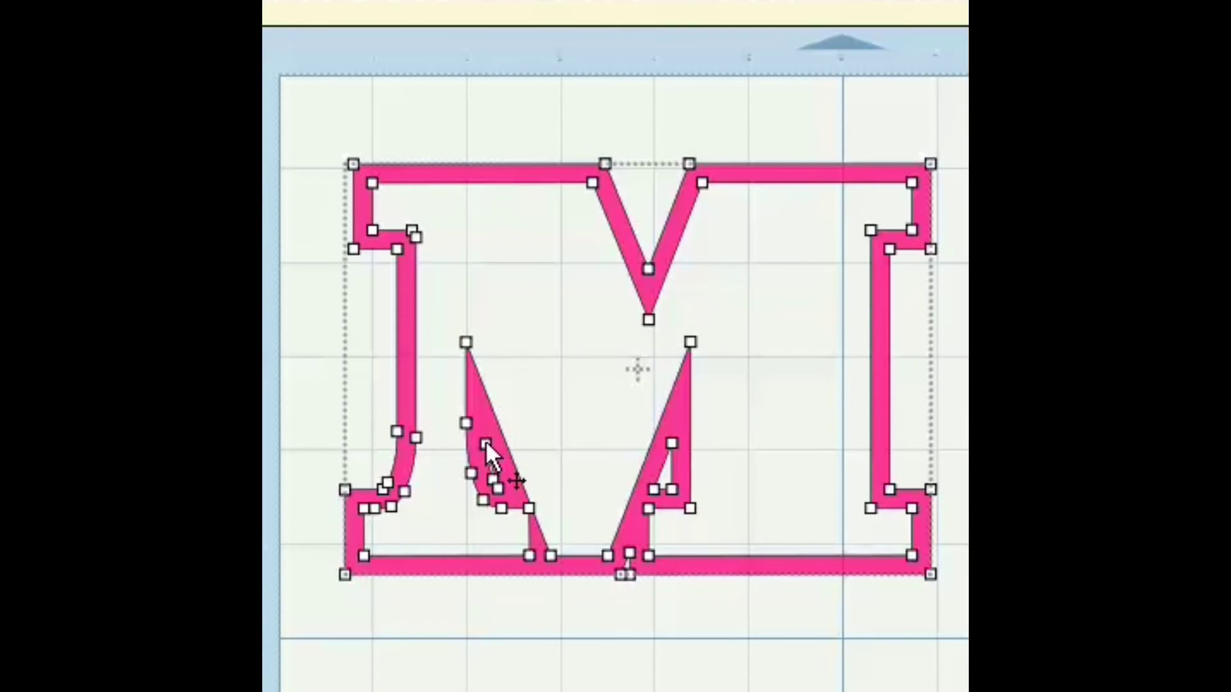
{"action": "left_click", "coordinate": [497, 486]}
{"action": "key", "text": "Delete"}
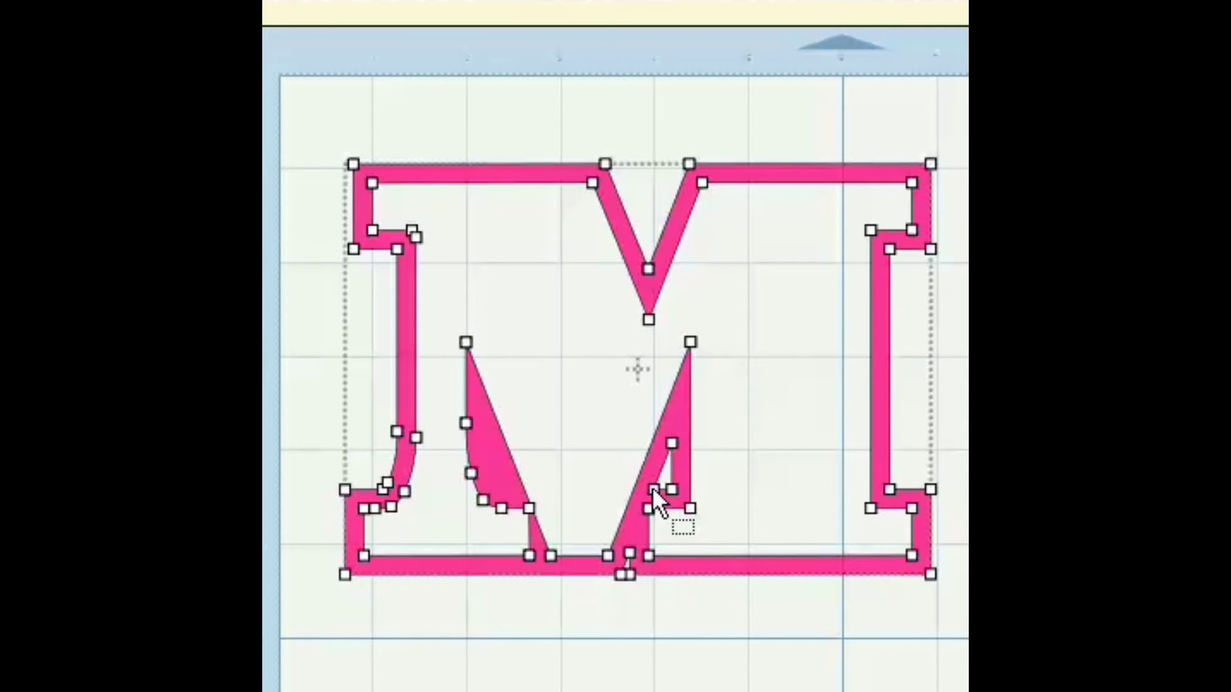
- Delete the nodes of the small triangular gap in the pink outline's right inner part to fill it, and finish node editing
{"action": "left_click", "coordinate": [671, 441]}
{"action": "key", "text": "Delete"}
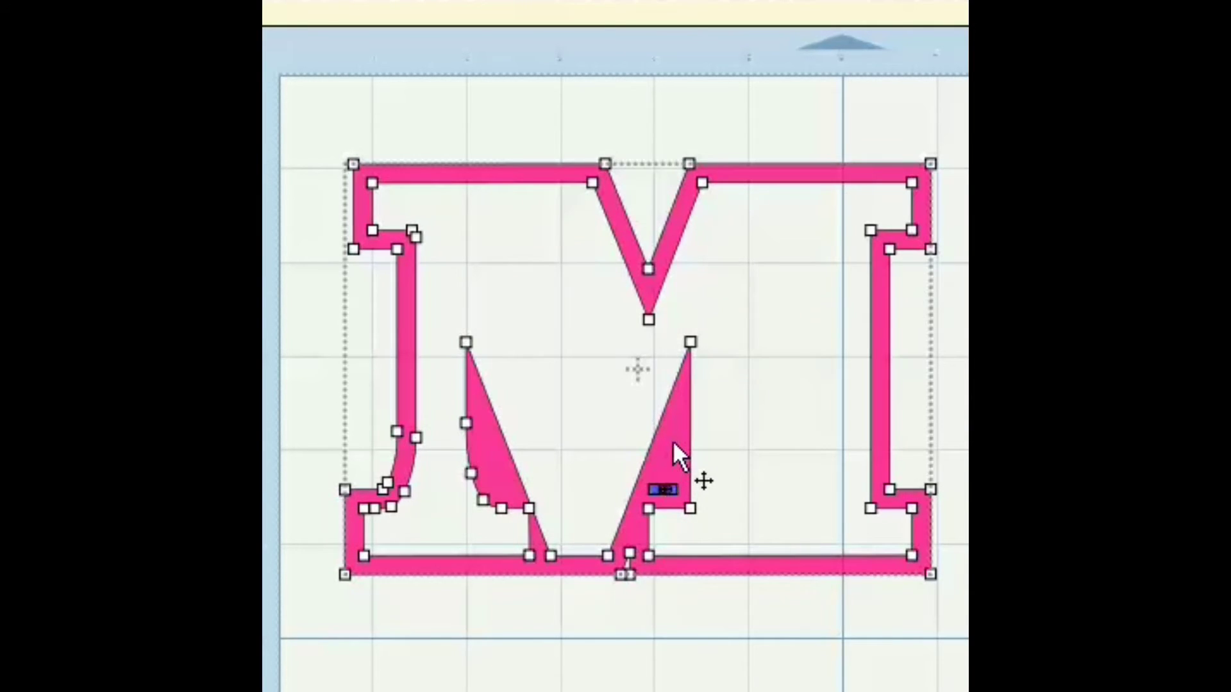
{"action": "left_click", "coordinate": [653, 489]}
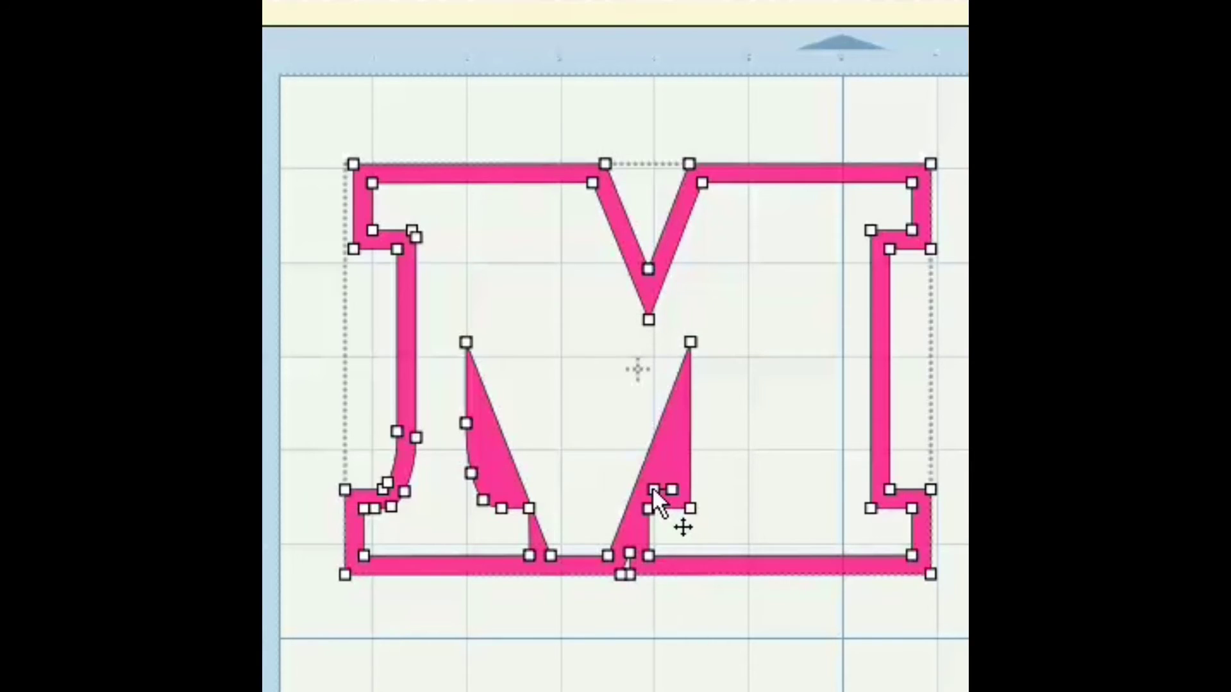
{"action": "key", "text": "Delete"}
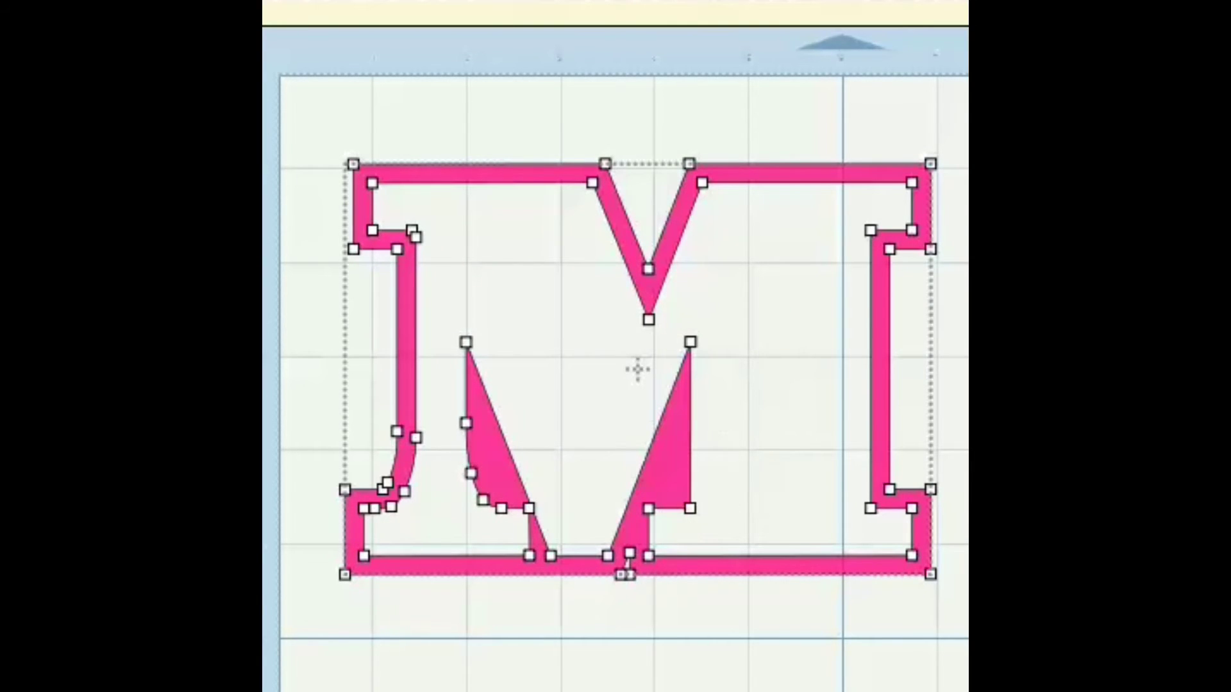
{"action": "key", "text": "Escape"}
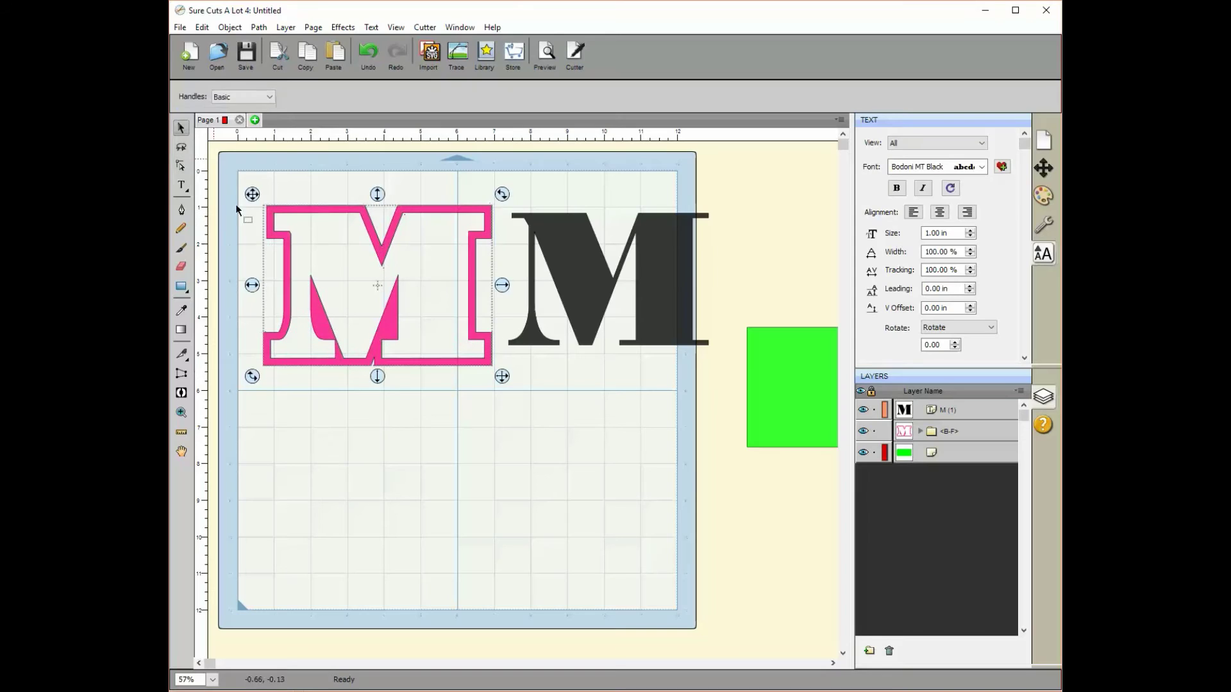
- Move the black M inside the pink outline and clear the selection
{"action": "left_click_drag", "start_coordinate": [625, 322], "coordinate": [424, 322]}
{"action": "left_click", "coordinate": [419, 536]}
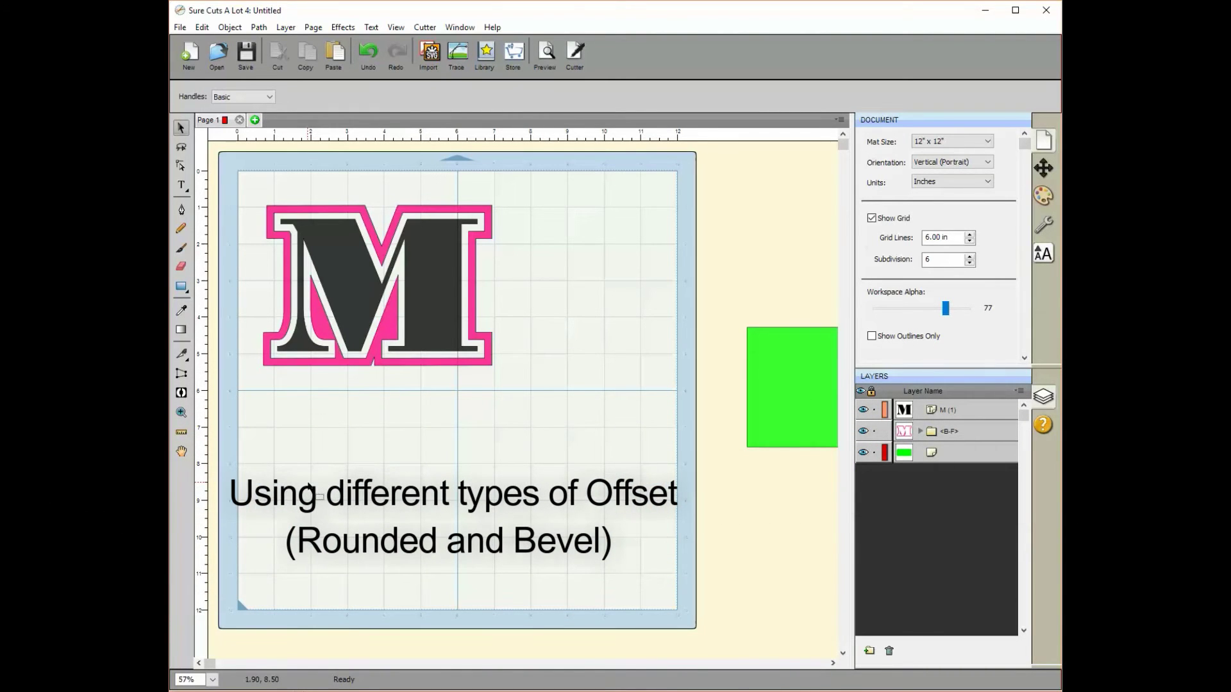
- Add the letter T in Bodoni MT Black, enlarge it to about 4 inches wide, and place it below the M
{"action": "left_click", "coordinate": [187, 184]}
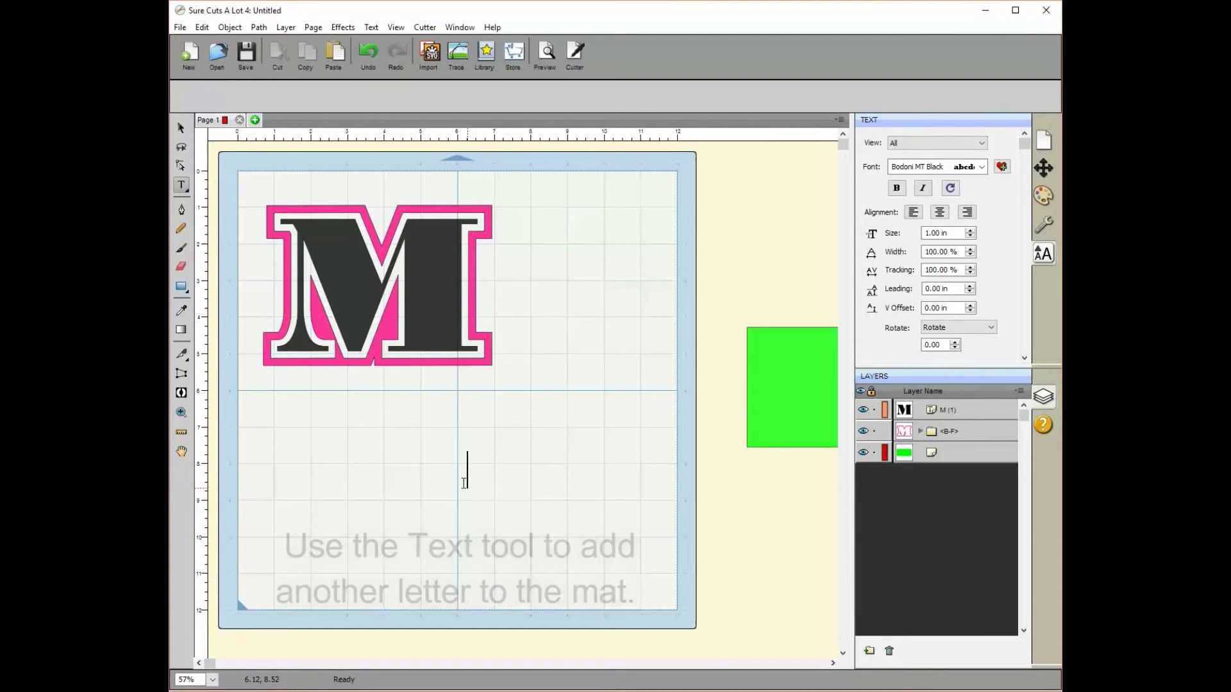
{"action": "type", "text": "T"}
{"action": "left_click", "coordinate": [179, 124]}
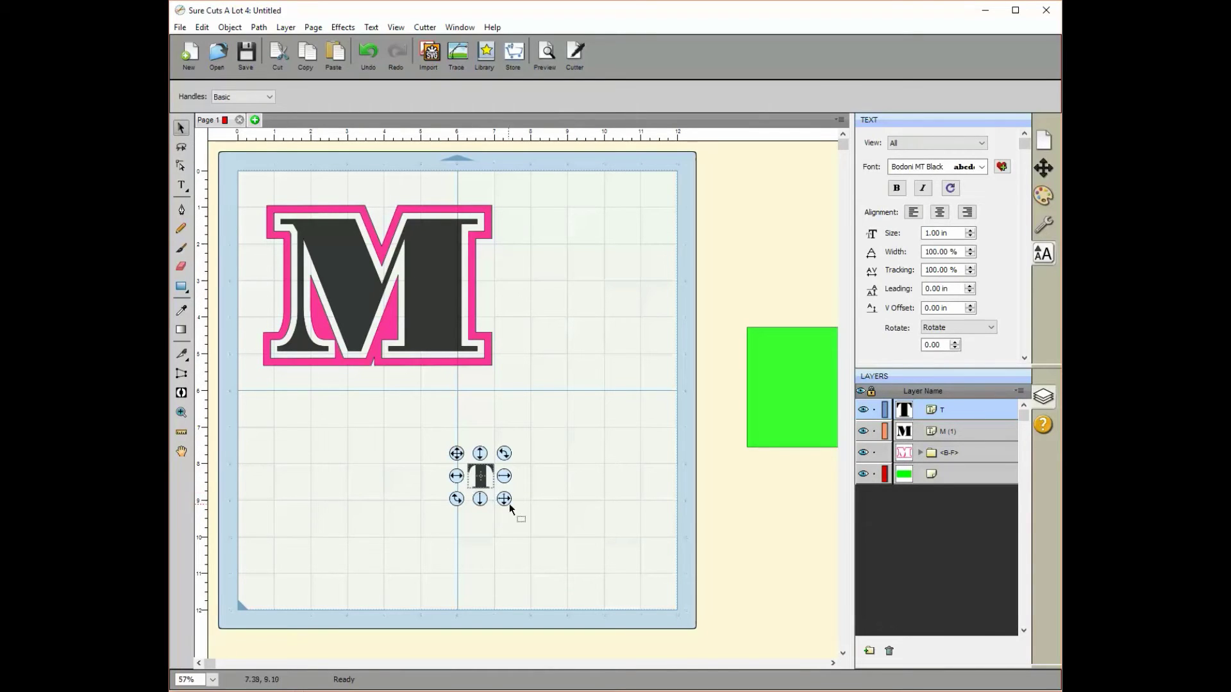
{"action": "left_click_drag", "start_coordinate": [505, 500], "coordinate": [627, 587]}
{"action": "left_click_drag", "start_coordinate": [549, 541], "coordinate": [354, 491]}
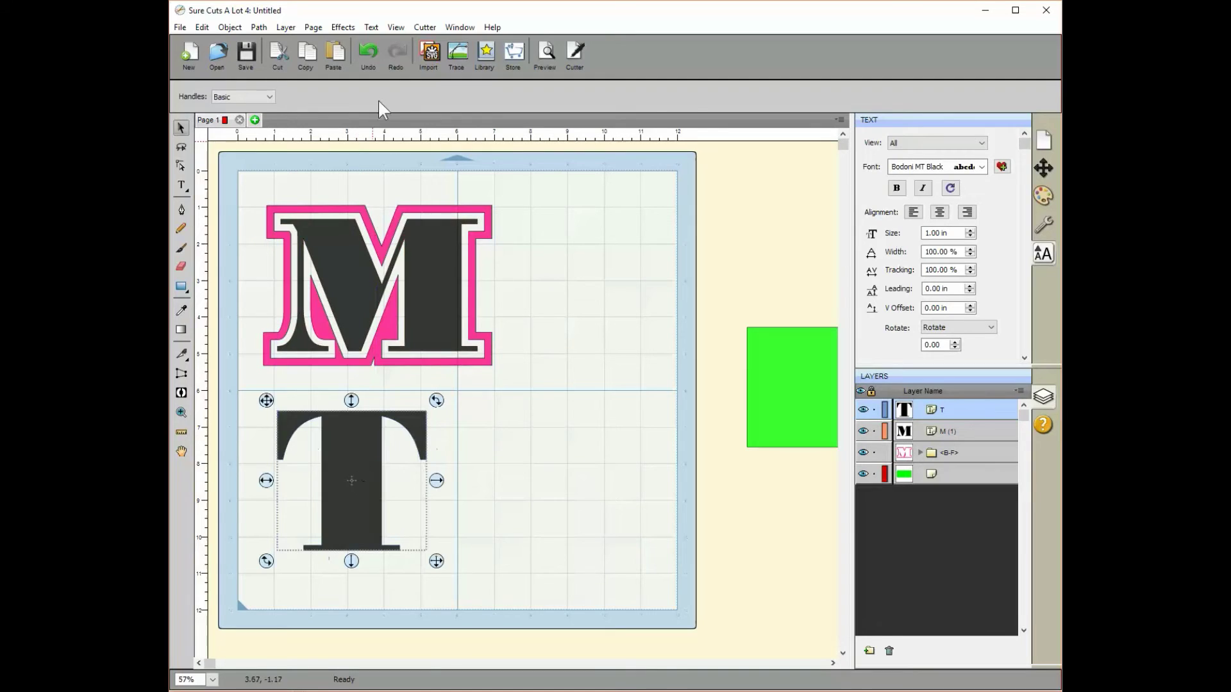
- Paste two copies of the T, move them to the right of the original, and nudge the original T slightly right on the mat
{"action": "left_click", "coordinate": [339, 62]}
{"action": "left_click", "coordinate": [341, 64]}
{"action": "left_click_drag", "start_coordinate": [374, 513], "coordinate": [733, 433]}
{"action": "left_click_drag", "start_coordinate": [327, 513], "coordinate": [651, 520]}
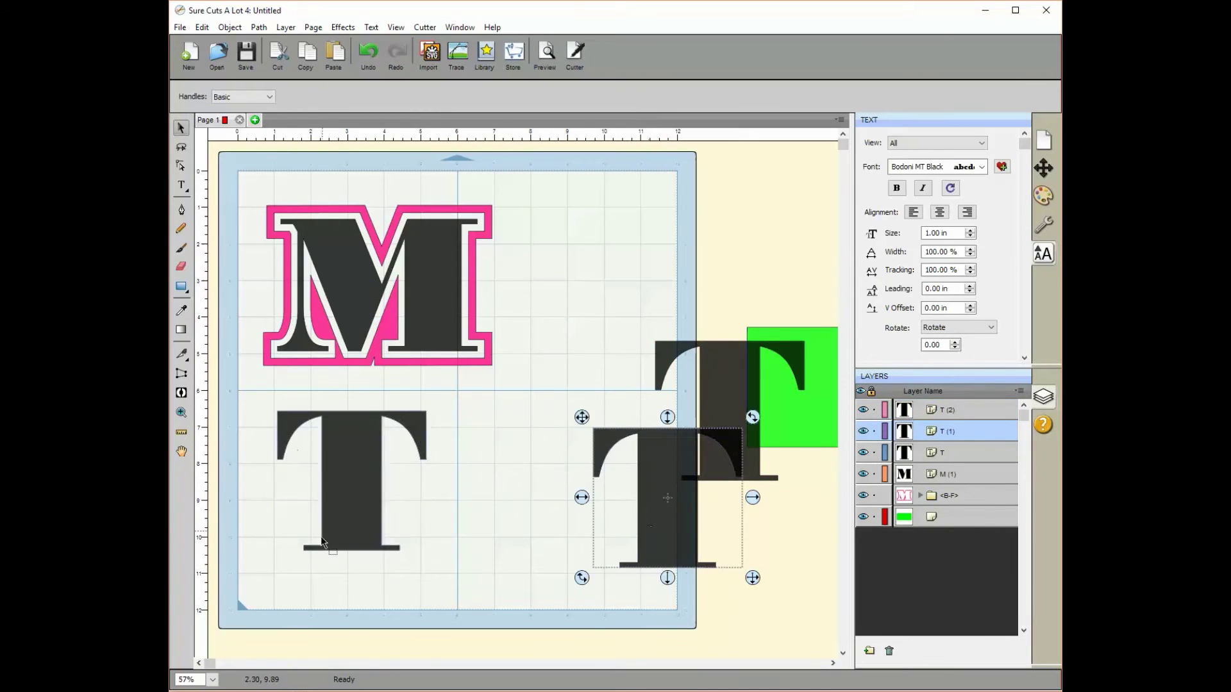
{"action": "left_click_drag", "start_coordinate": [340, 483], "coordinate": [365, 489]}
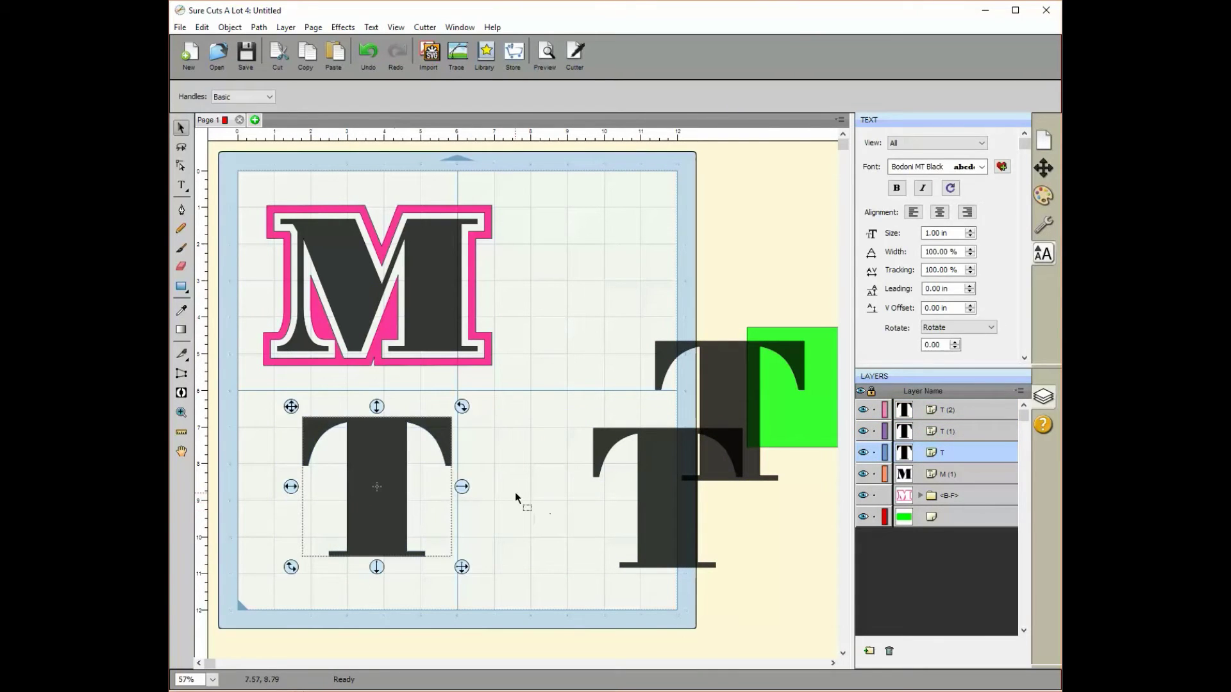
{"action": "left_click", "coordinate": [511, 513]}
- Start a Path Offset on the original T and preview the Rounded and Bevel offset types
{"action": "left_click", "coordinate": [378, 460]}
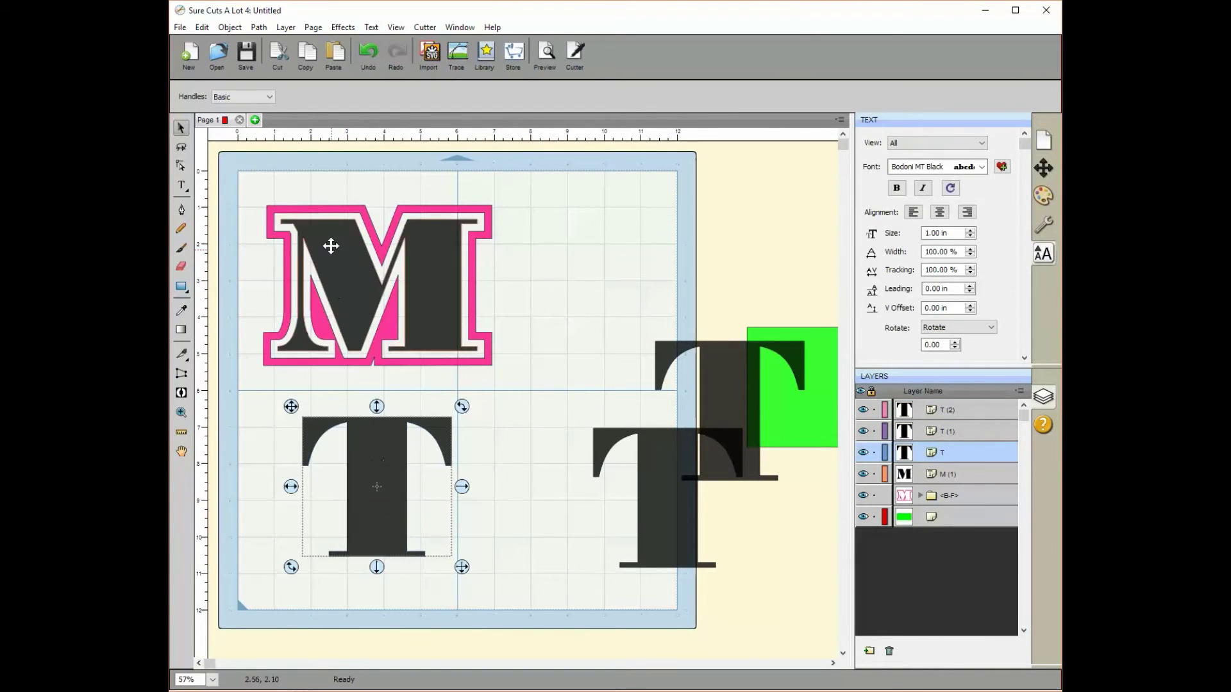
{"action": "left_click", "coordinate": [259, 28]}
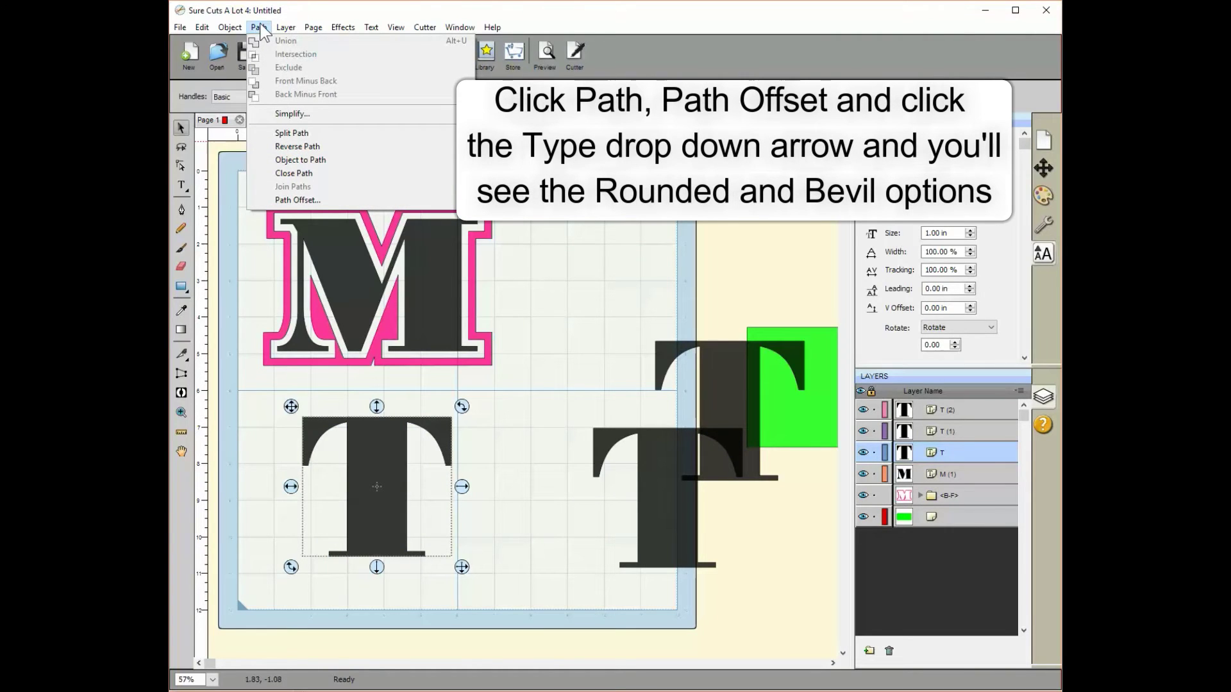
{"action": "left_click", "coordinate": [314, 206]}
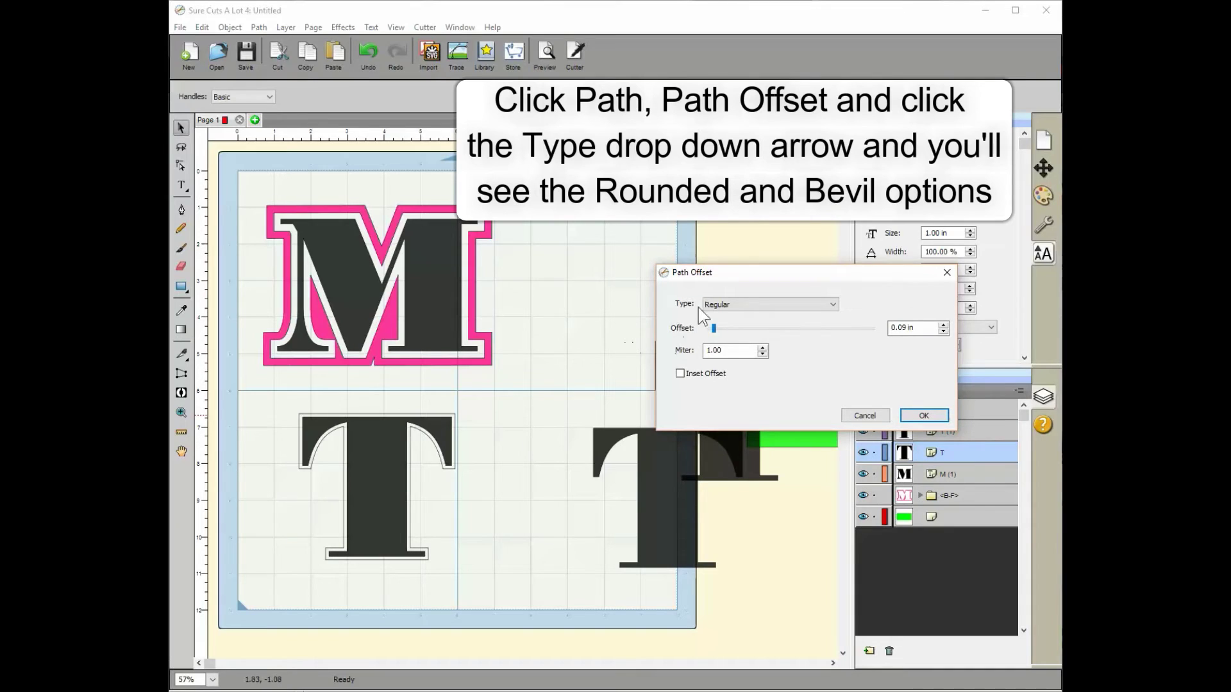
{"action": "left_click", "coordinate": [834, 306]}
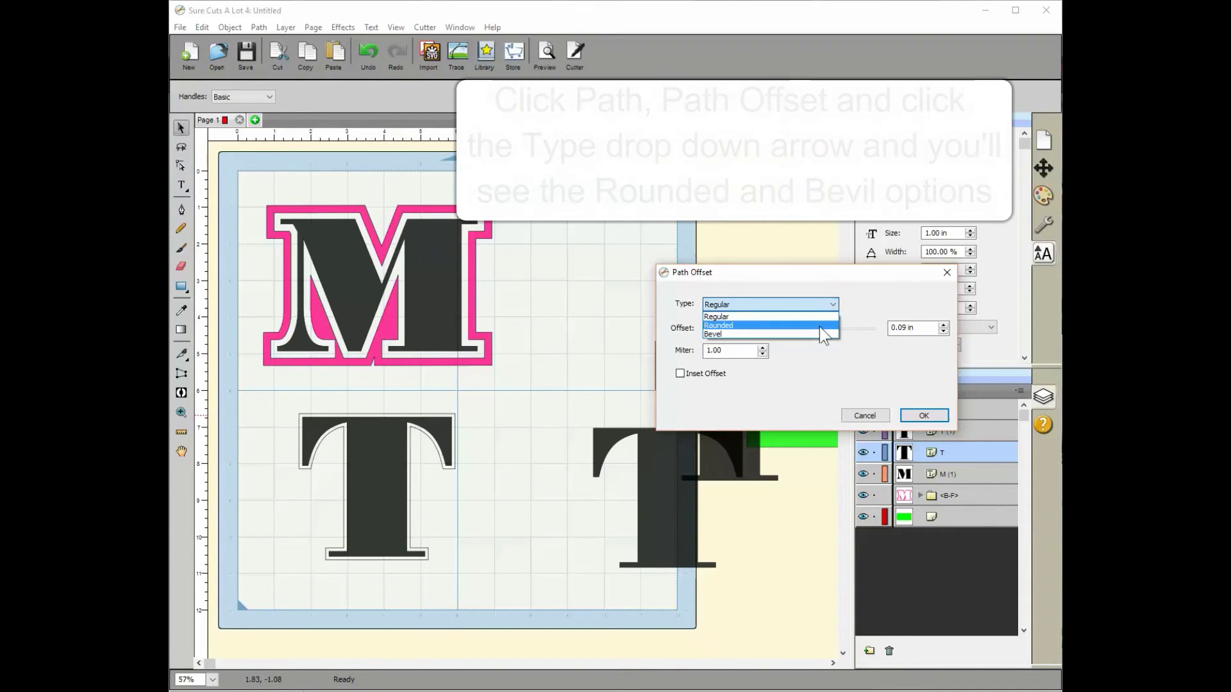
{"action": "left_click", "coordinate": [820, 326]}
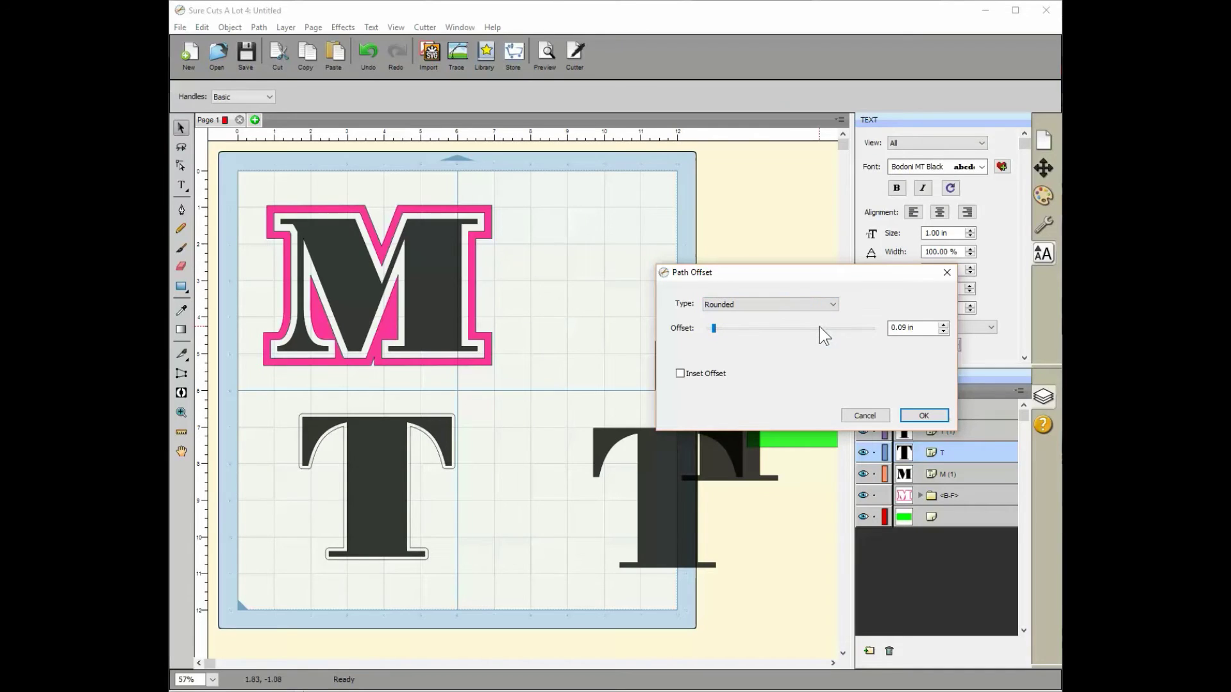
{"action": "left_click", "coordinate": [834, 305]}
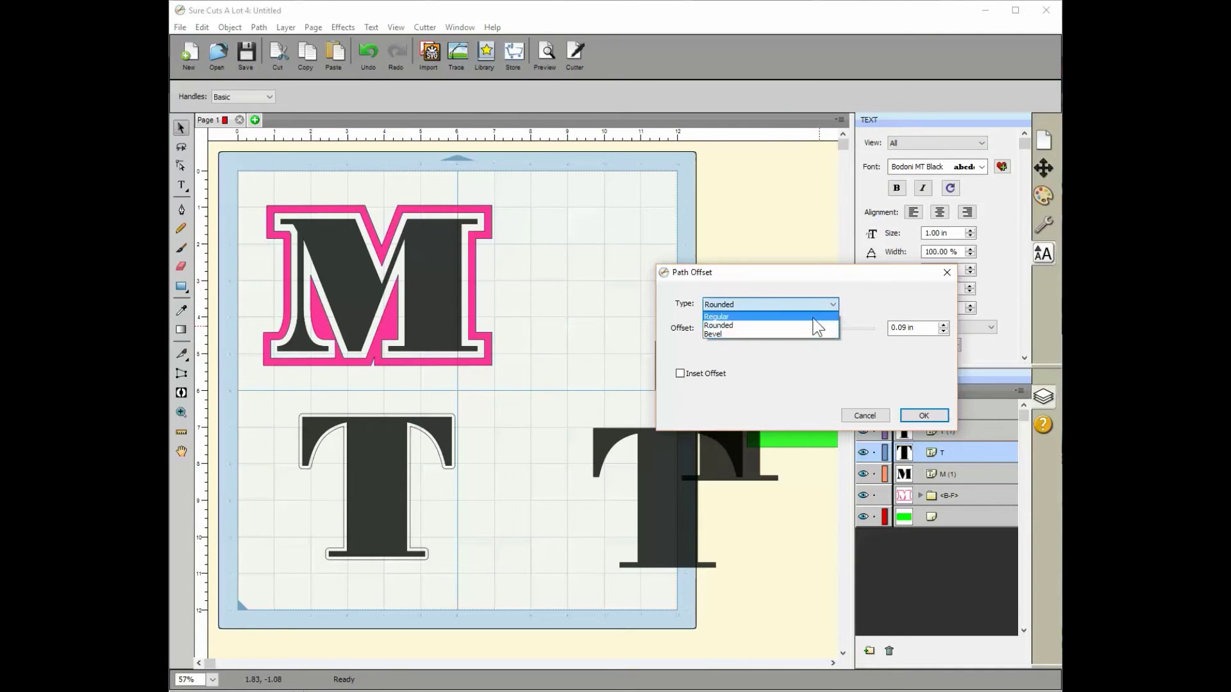
{"action": "left_click", "coordinate": [786, 333]}
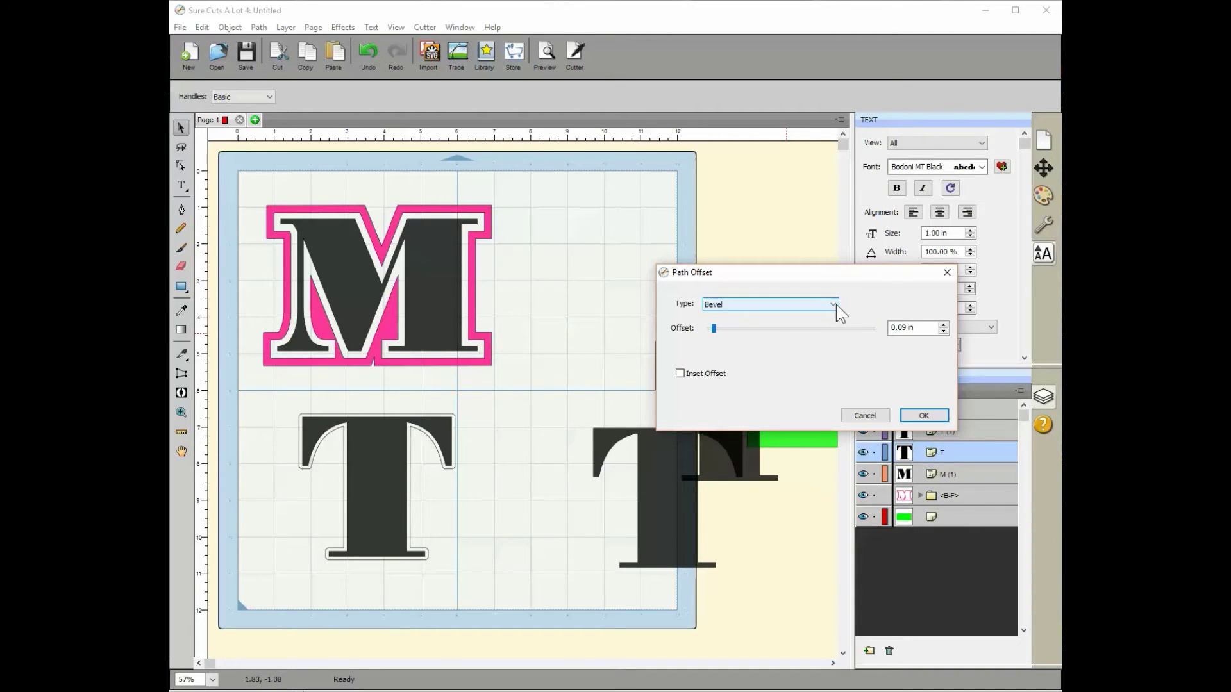
- Apply a Rounded path offset of 0.390 in to the original T
{"action": "left_click", "coordinate": [834, 306]}
{"action": "left_click", "coordinate": [795, 325]}
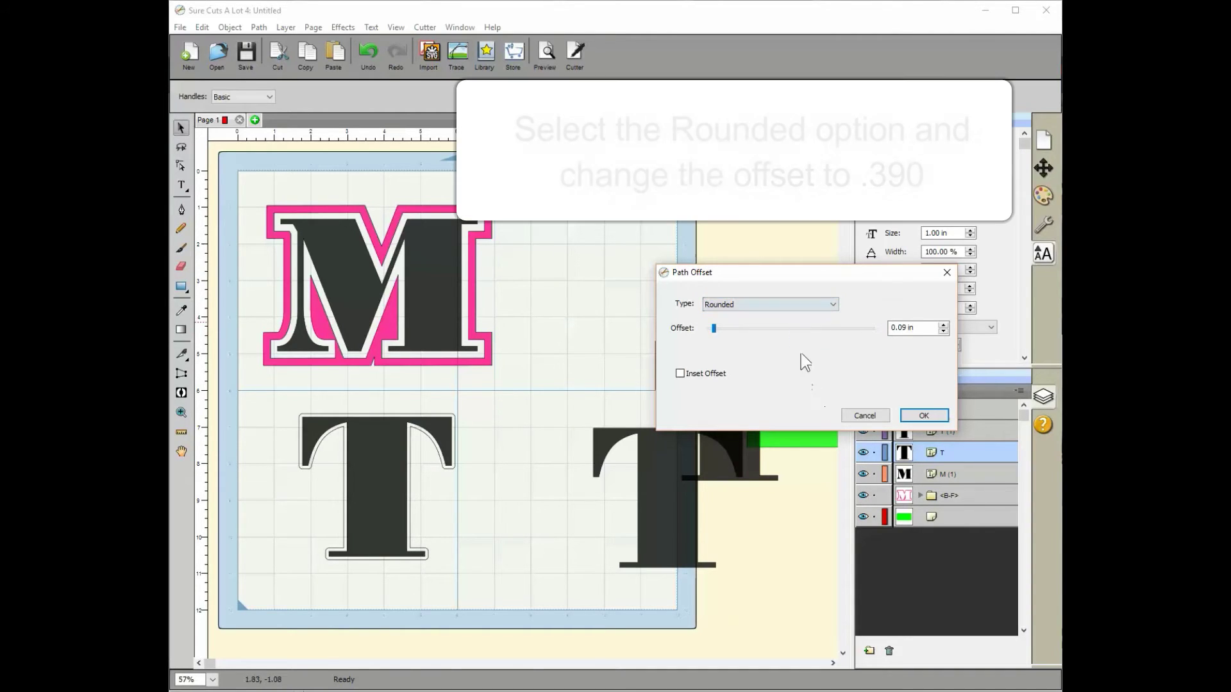
{"action": "left_click", "coordinate": [943, 324]}
{"action": "left_click", "coordinate": [943, 325]}
{"action": "left_click", "coordinate": [943, 324]}
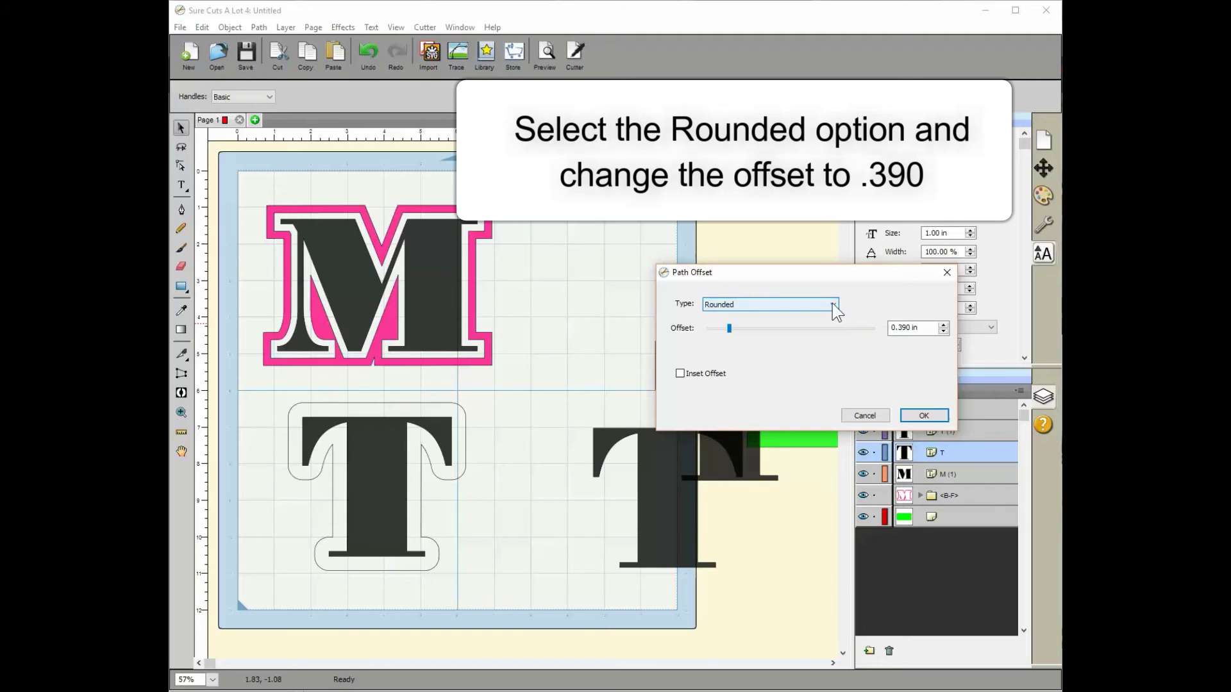
{"action": "left_click", "coordinate": [925, 416]}
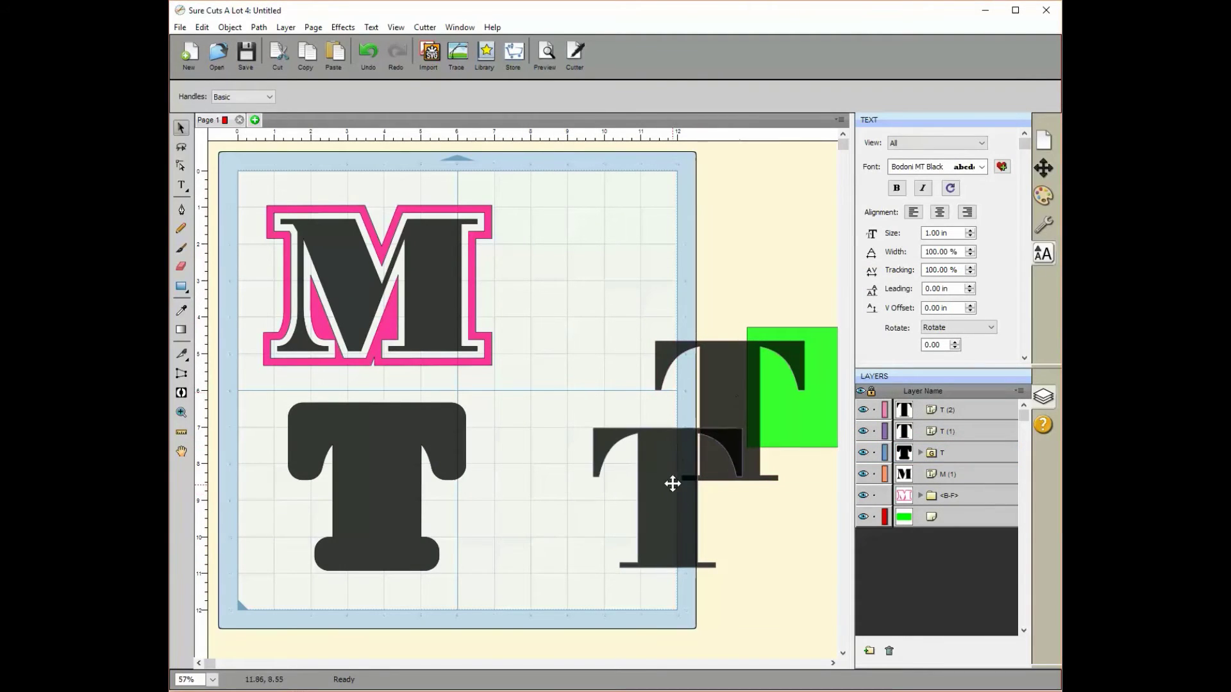
- Fill one of the T copies with purple and place it on top of the rounded black T
{"action": "left_click_drag", "start_coordinate": [665, 478], "coordinate": [542, 468]}
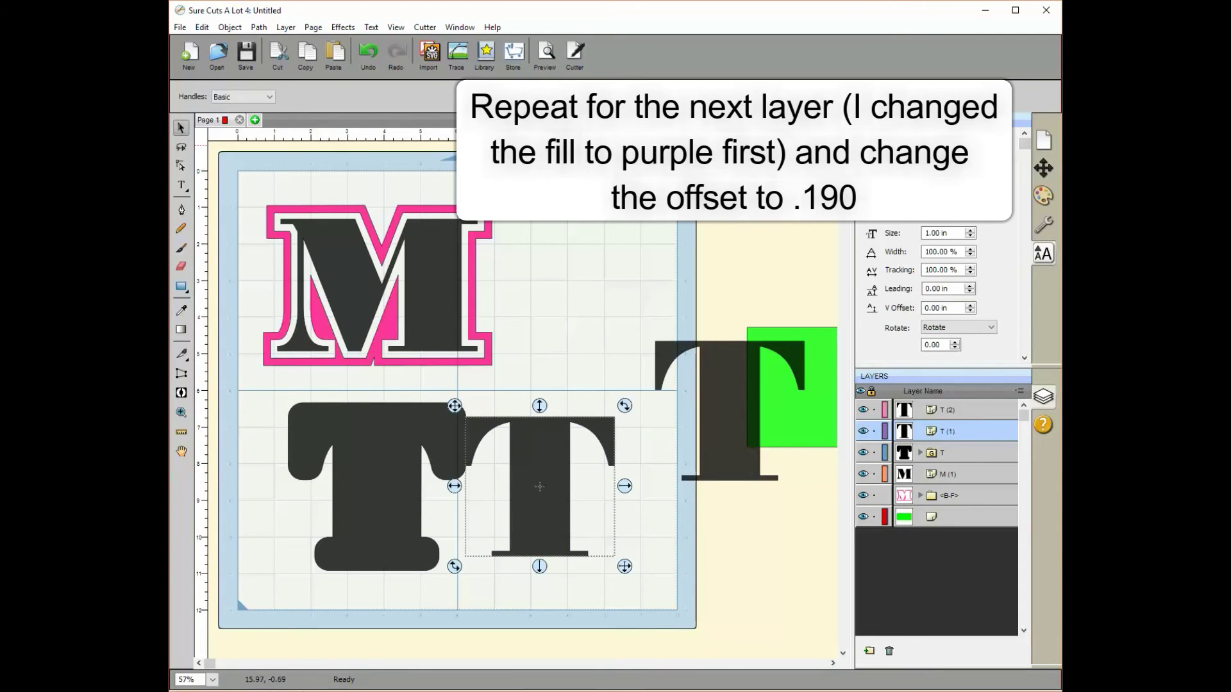
{"action": "left_click", "coordinate": [1043, 197]}
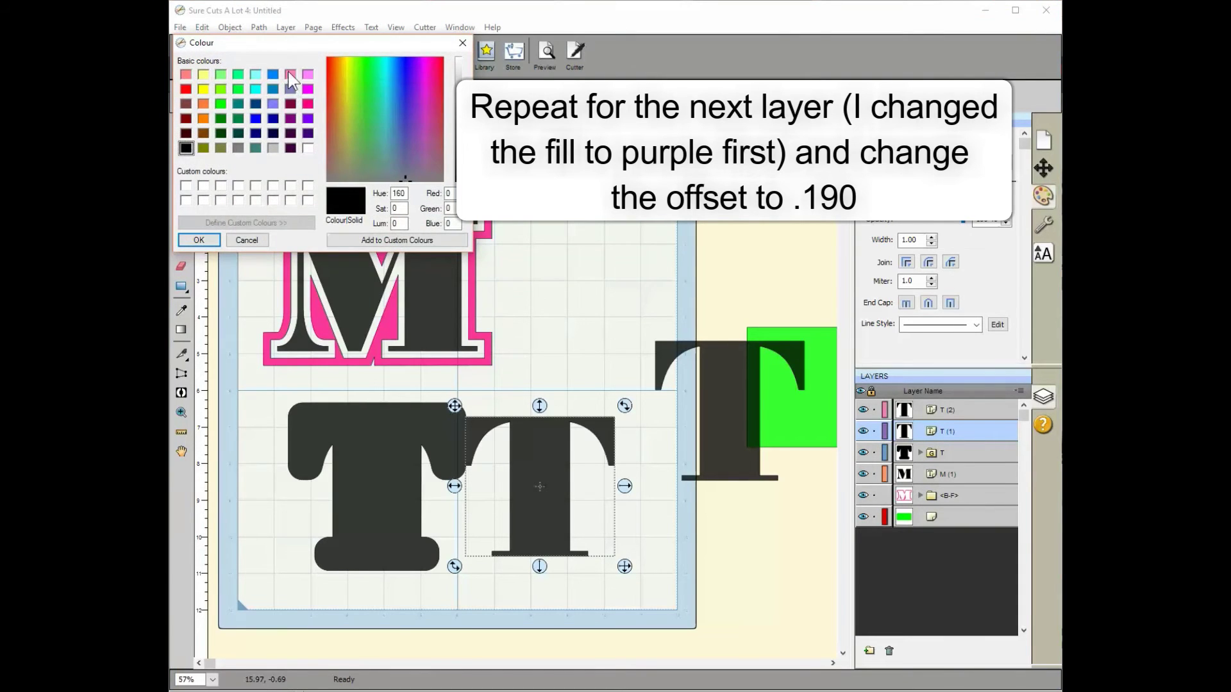
{"action": "left_click", "coordinate": [289, 73]}
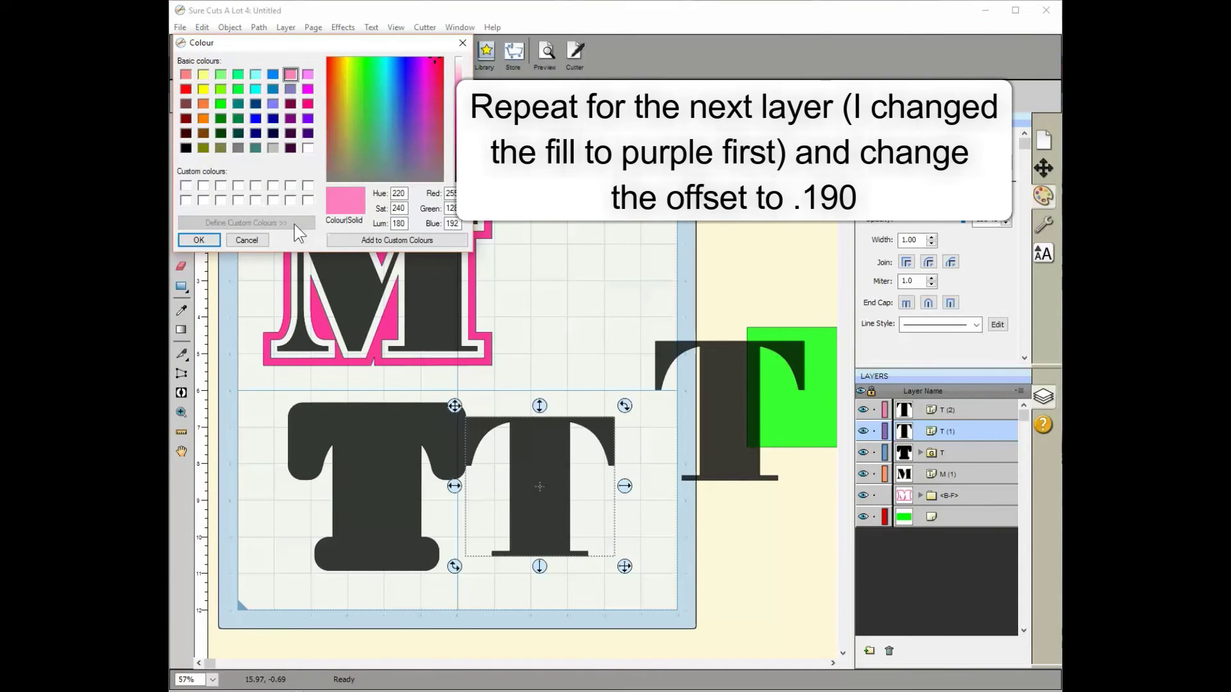
{"action": "left_click", "coordinate": [307, 119]}
{"action": "left_click", "coordinate": [198, 239]}
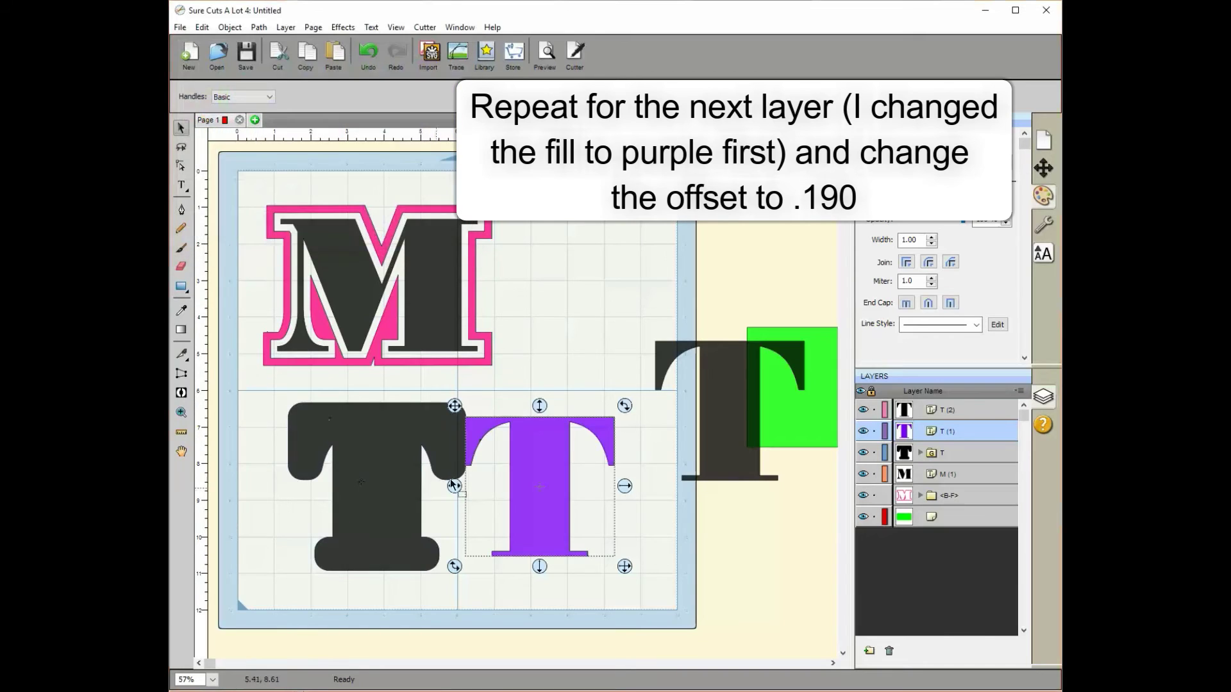
{"action": "left_click_drag", "start_coordinate": [560, 498], "coordinate": [399, 494]}
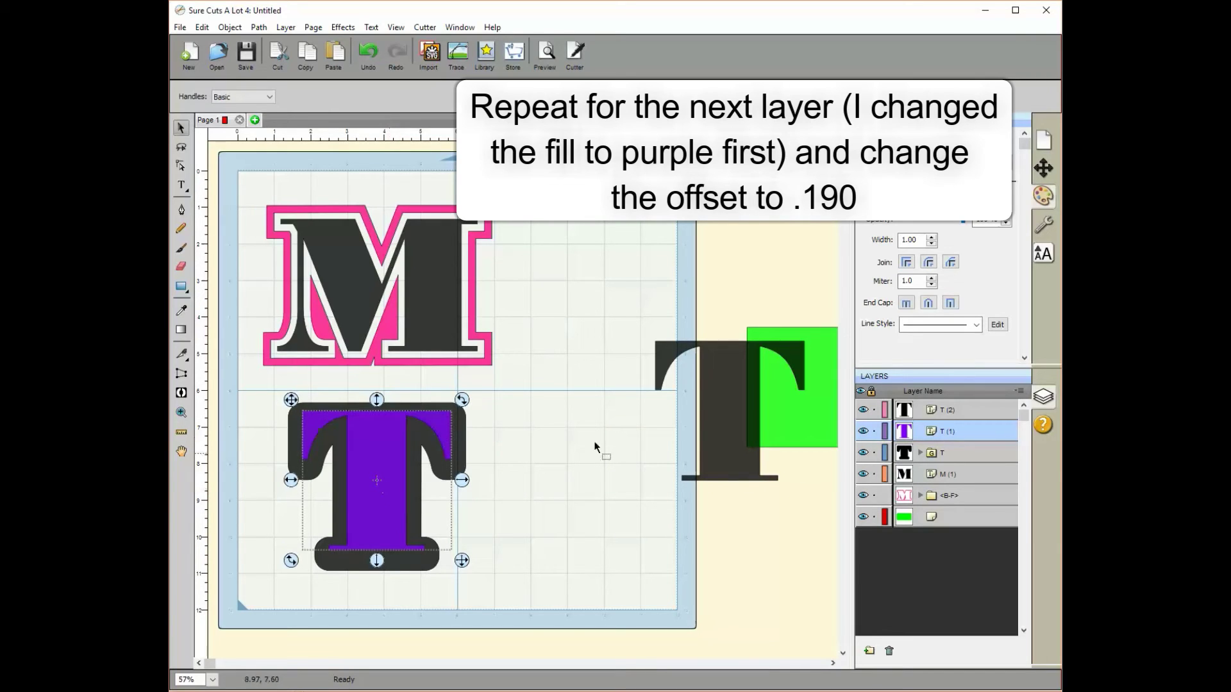
- Apply a Rounded path offset of 0.190 in to the purple T
{"action": "left_click", "coordinate": [259, 28]}
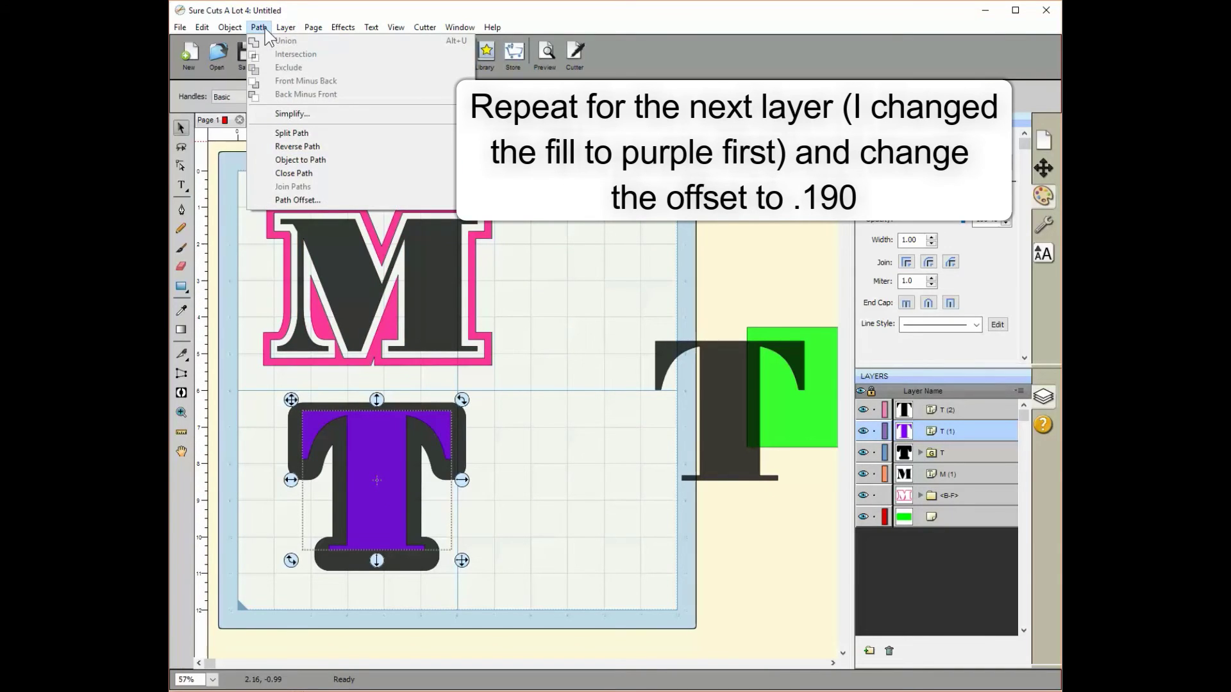
{"action": "left_click", "coordinate": [297, 200]}
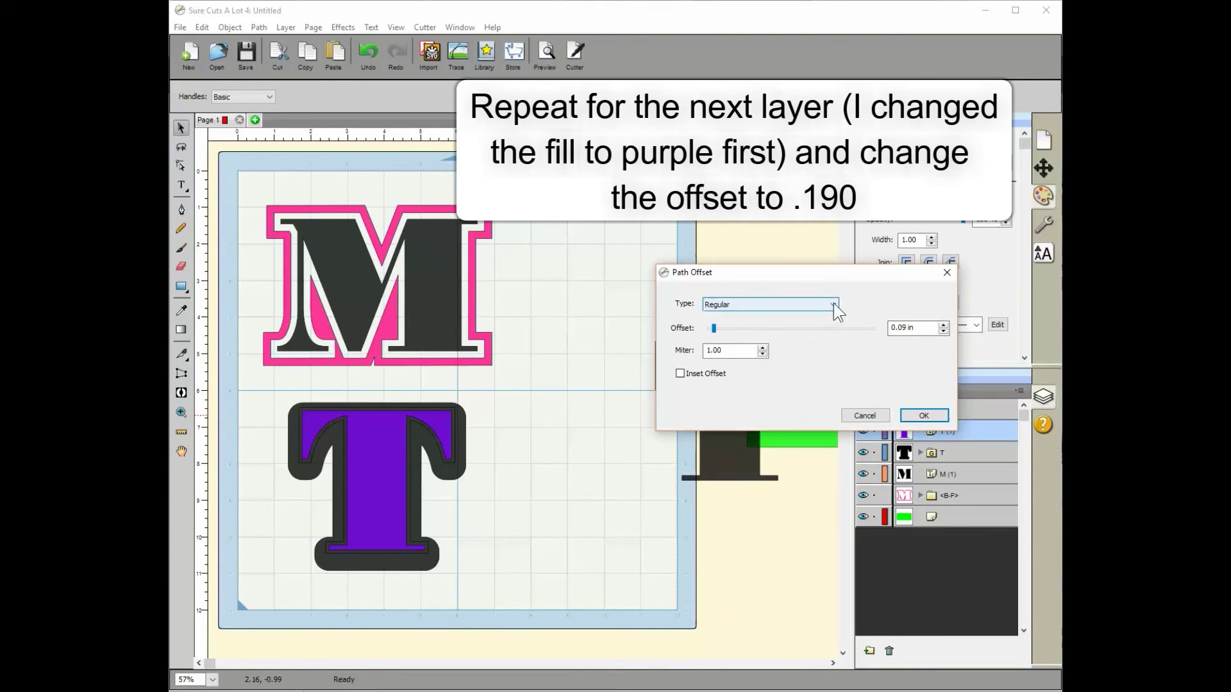
{"action": "double_click", "coordinate": [941, 326]}
{"action": "type", "text": "0.190"}
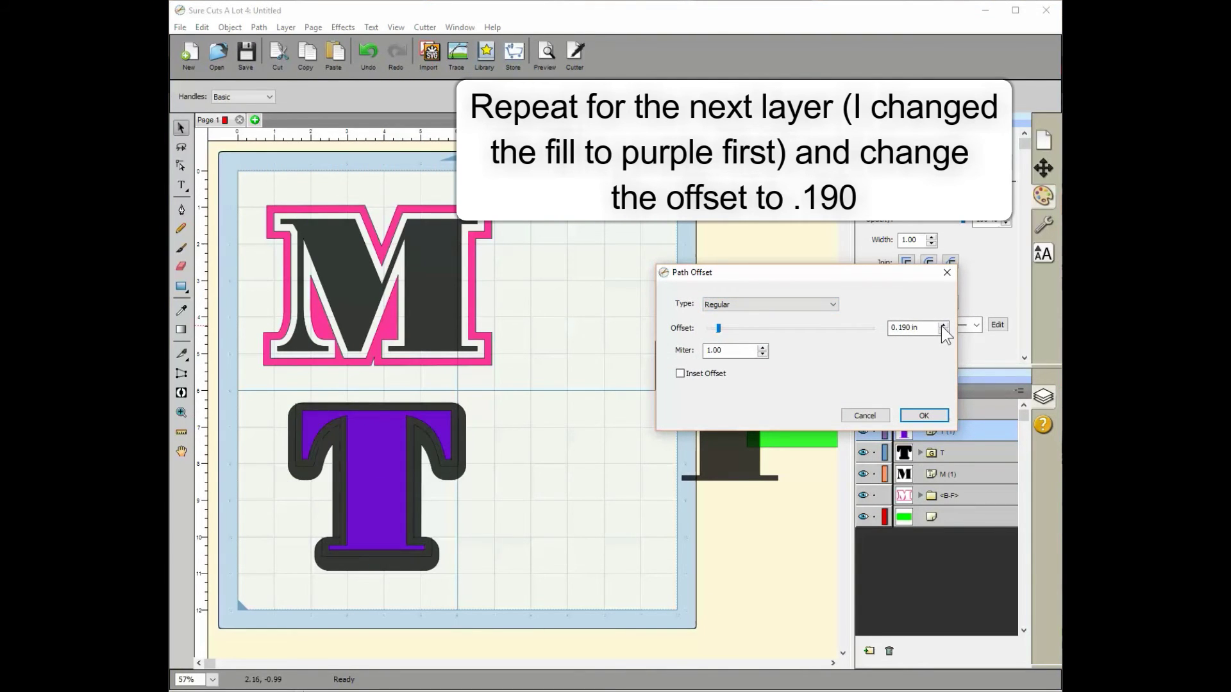
{"action": "left_click", "coordinate": [837, 301]}
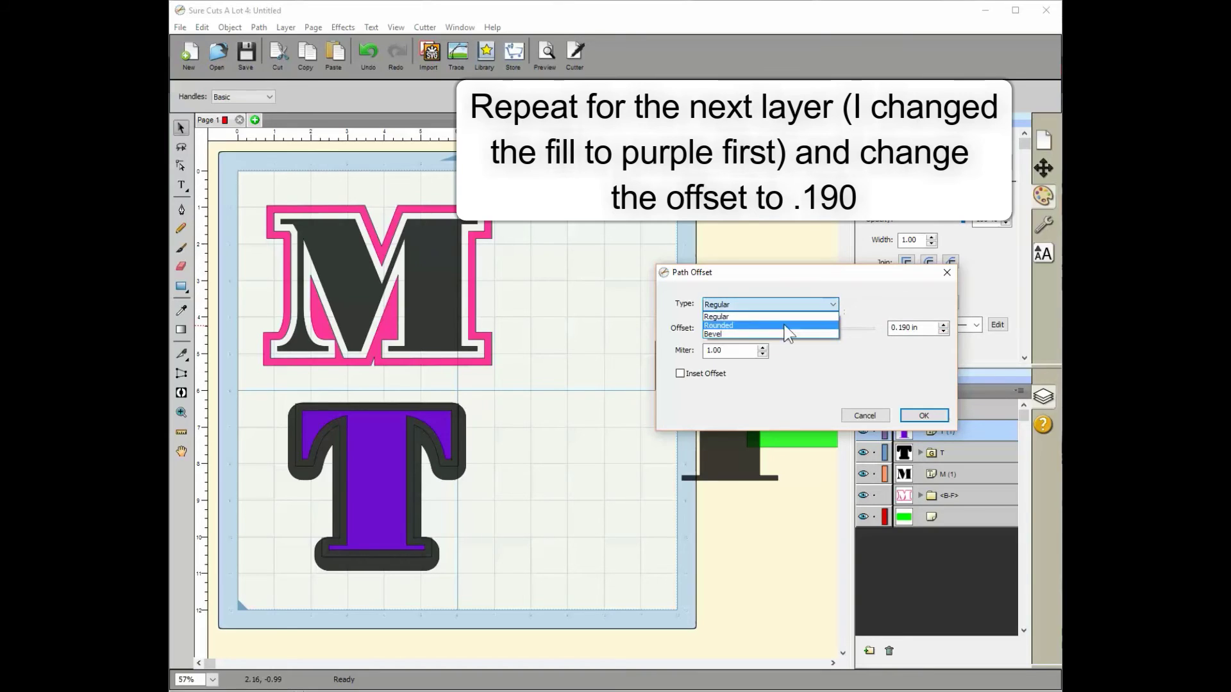
{"action": "left_click", "coordinate": [774, 326]}
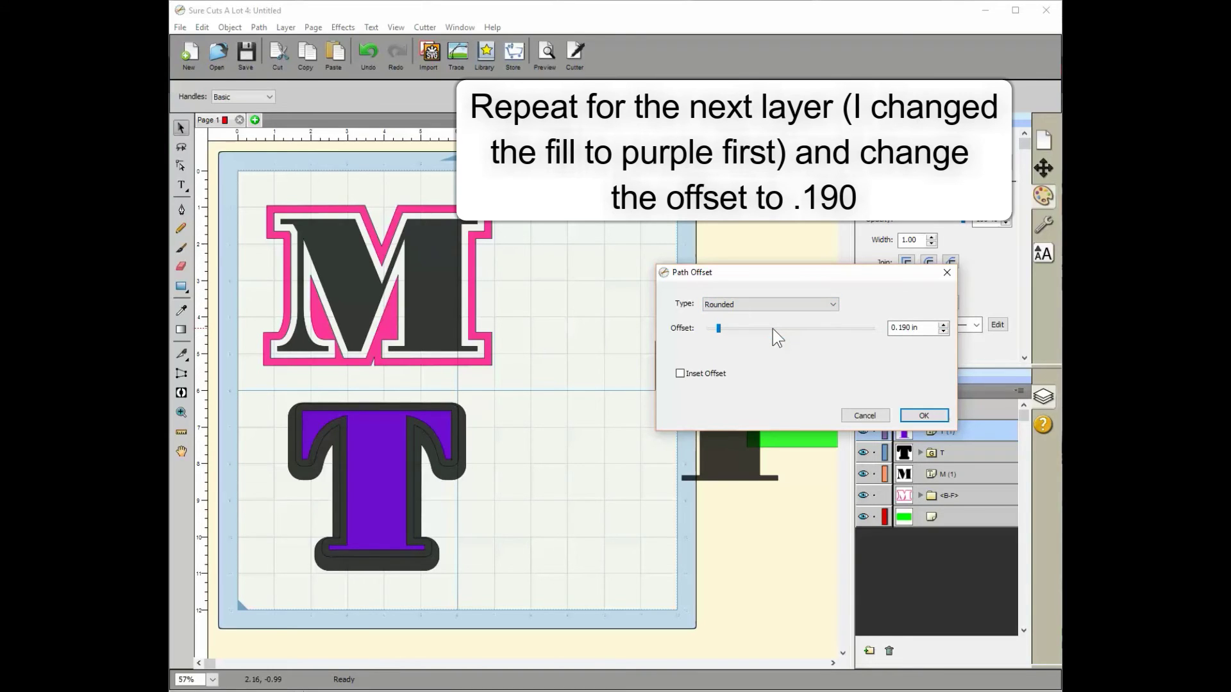
{"action": "left_click", "coordinate": [933, 417]}
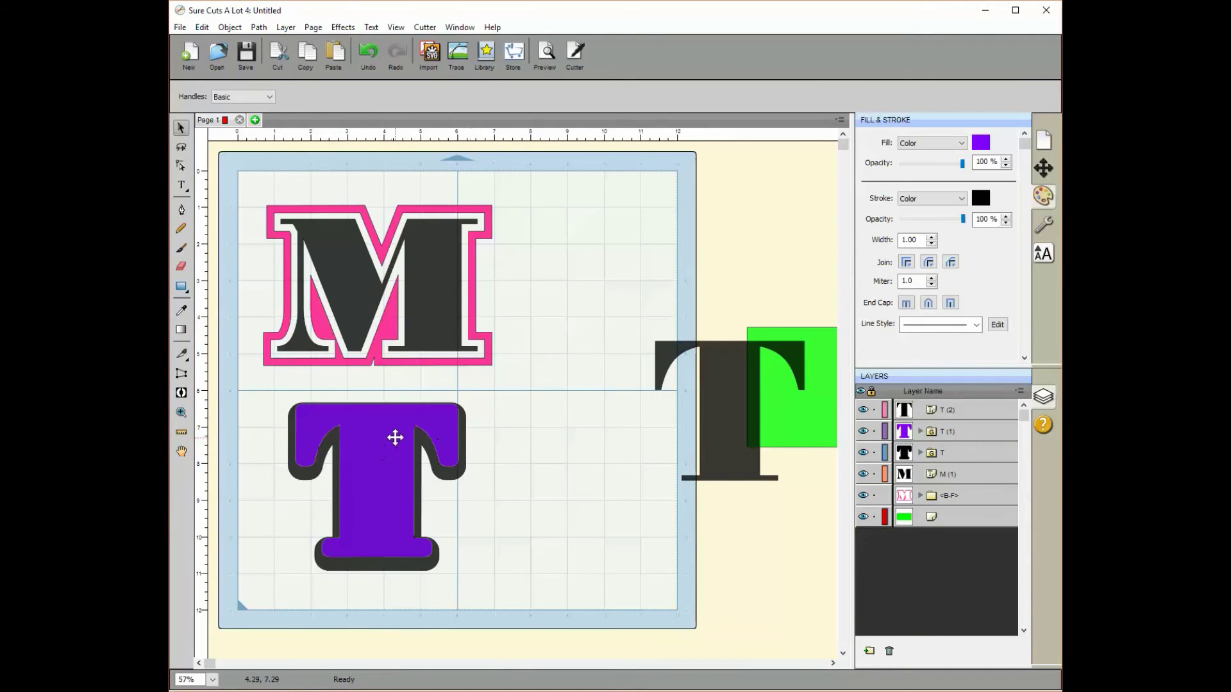
- Select the purple T and the black T beneath it and align their centres
{"action": "left_click_drag", "start_coordinate": [250, 377], "coordinate": [536, 605]}
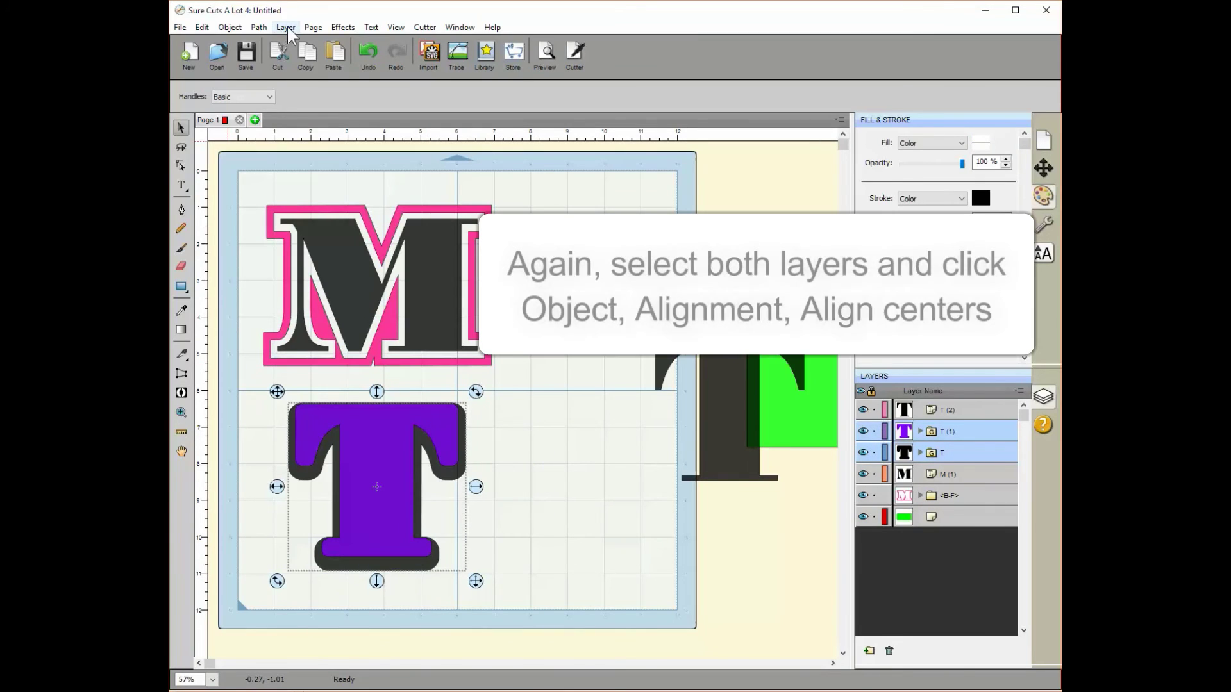
{"action": "left_click", "coordinate": [260, 28]}
{"action": "left_click", "coordinate": [230, 27]}
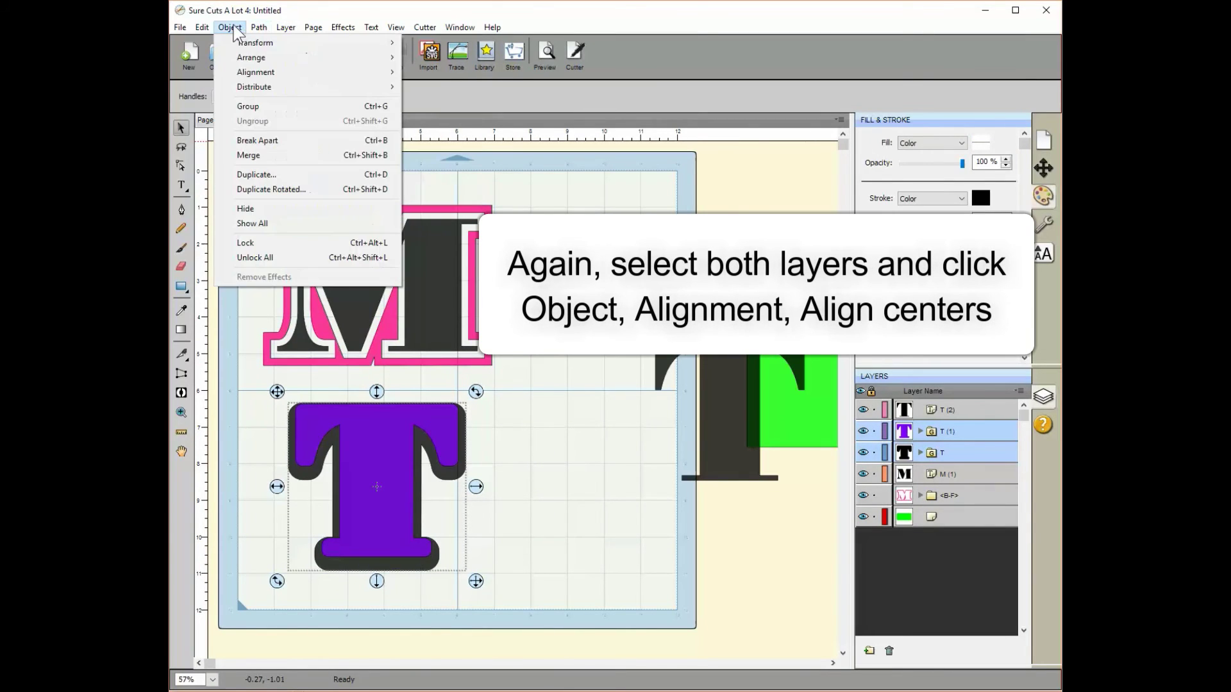
{"action": "mouse_move", "coordinate": [246, 76]}
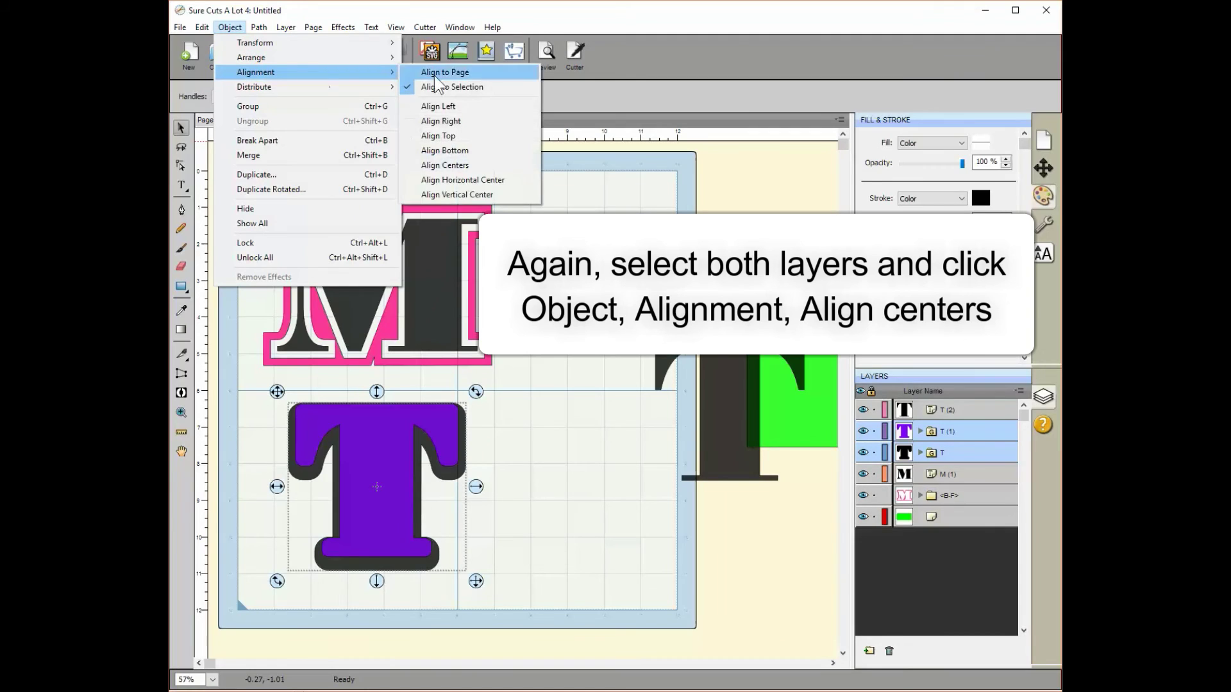
{"action": "left_click", "coordinate": [448, 165]}
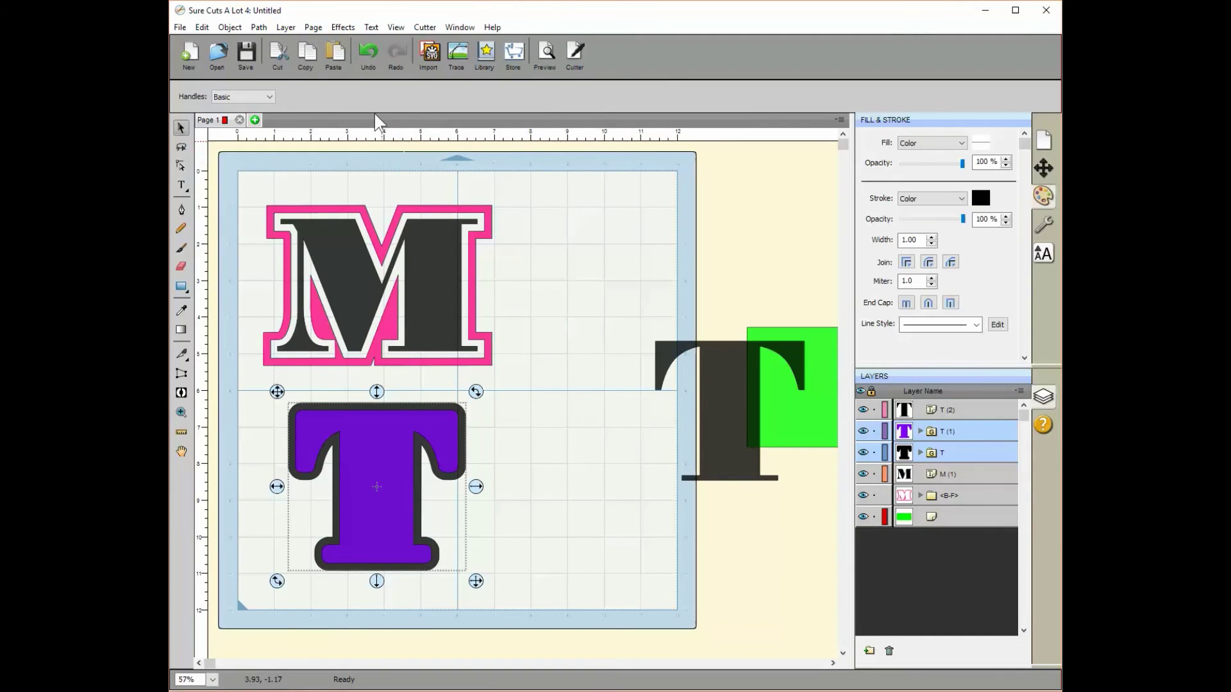
- Cut the purple T out of the black T with Back Minus Front and place the plain T inside the resulting outline
{"action": "left_click", "coordinate": [261, 28]}
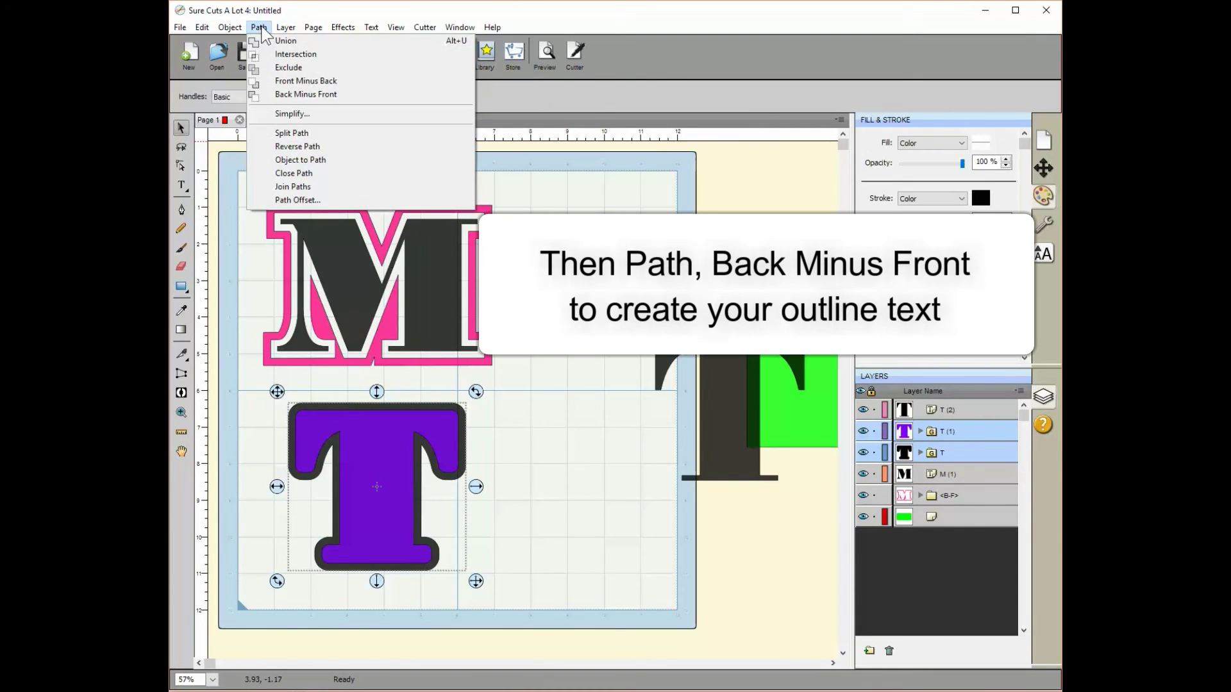
{"action": "left_click", "coordinate": [302, 93]}
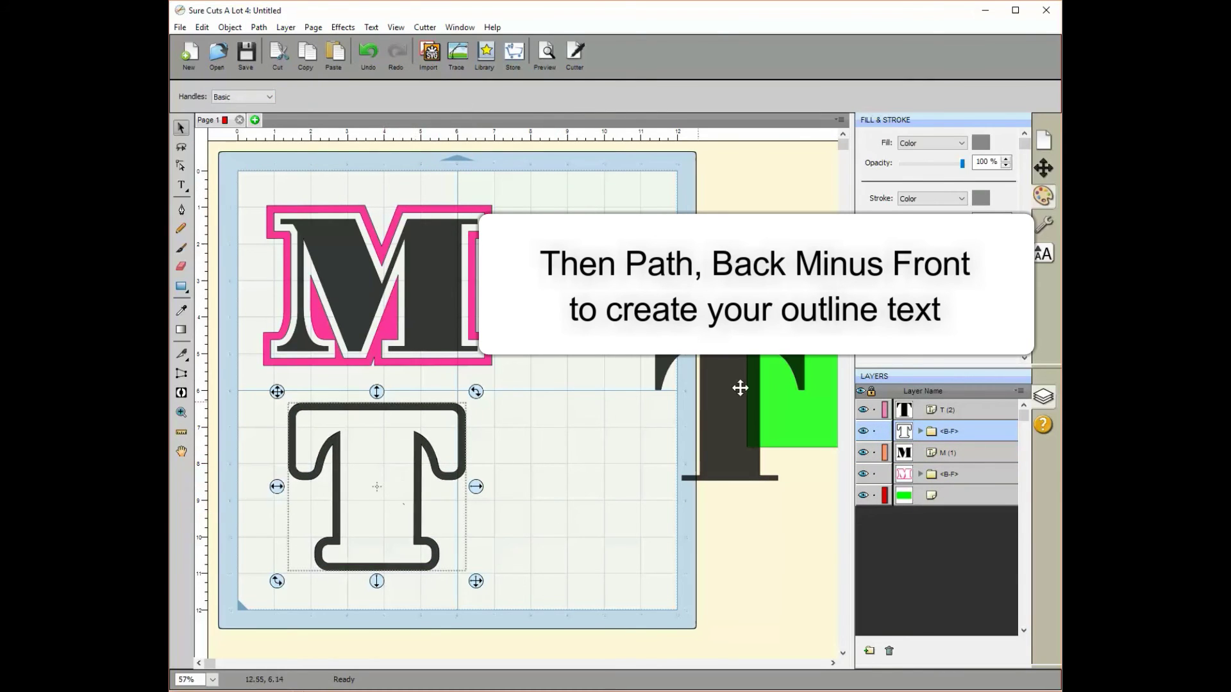
{"action": "left_click_drag", "start_coordinate": [735, 398], "coordinate": [346, 489]}
{"action": "left_click", "coordinate": [615, 492]}
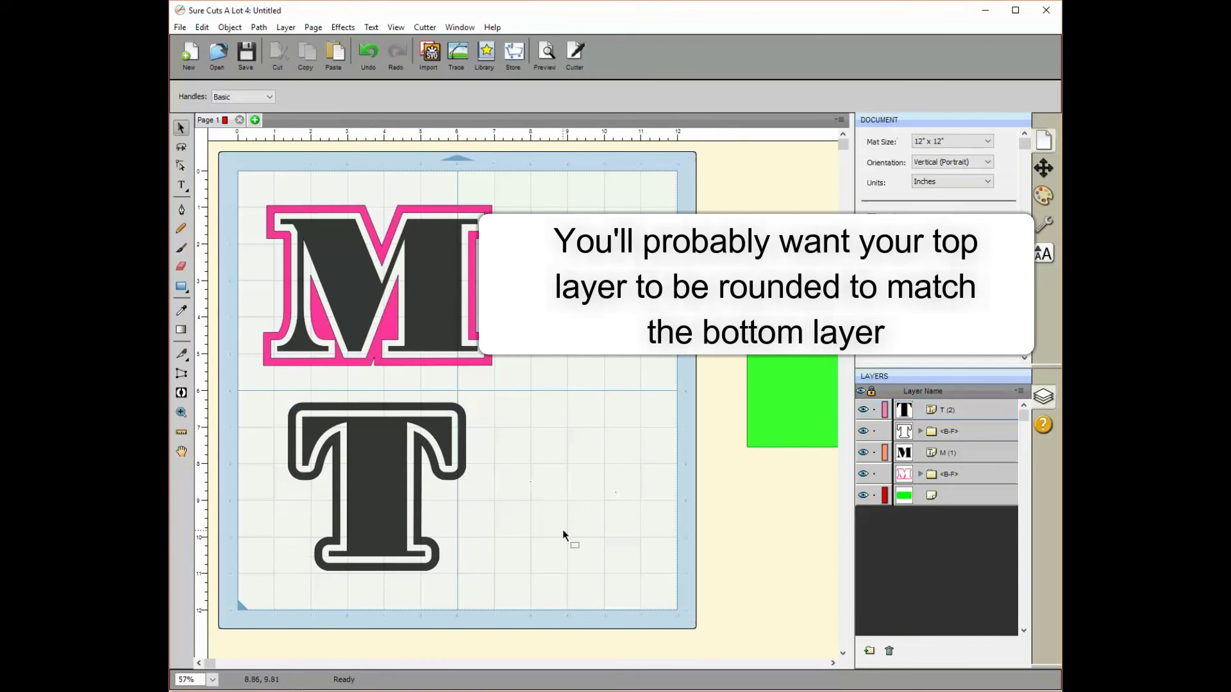
- Apply a Rounded path offset of 0.09 in to the plain T away from the outline and place it back centred inside
{"action": "left_click_drag", "start_coordinate": [372, 459], "coordinate": [587, 468]}
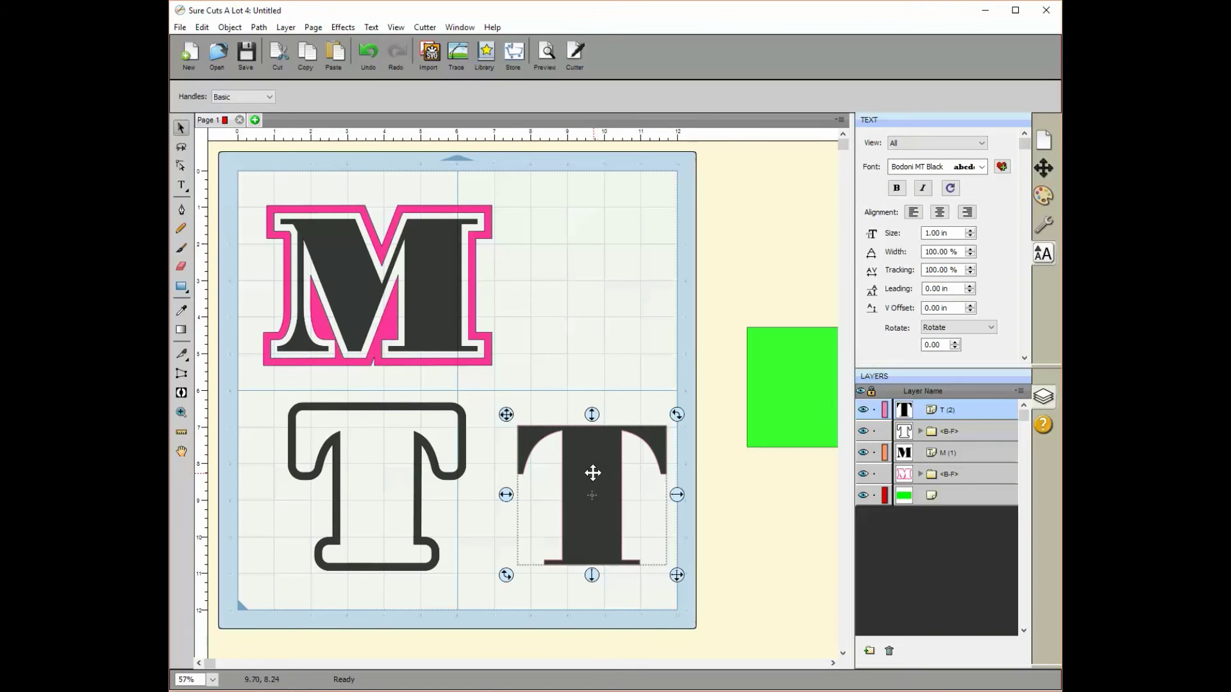
{"action": "left_click", "coordinate": [589, 453]}
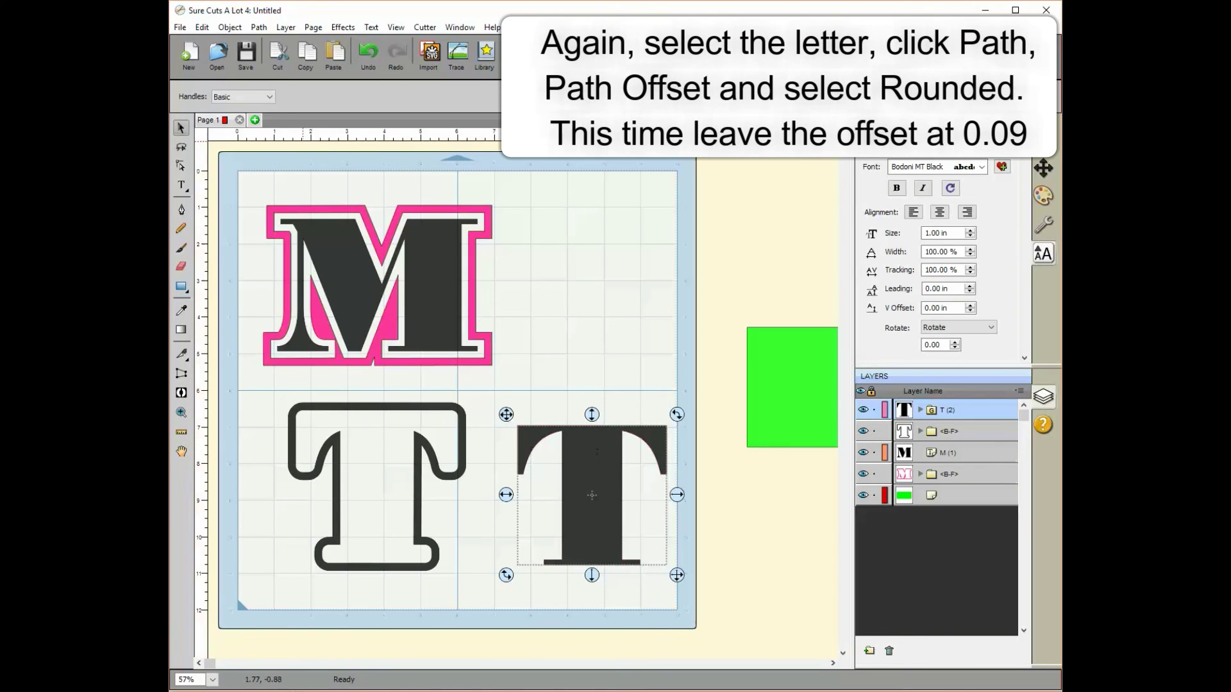
{"action": "left_click", "coordinate": [258, 27]}
{"action": "left_click", "coordinate": [288, 200]}
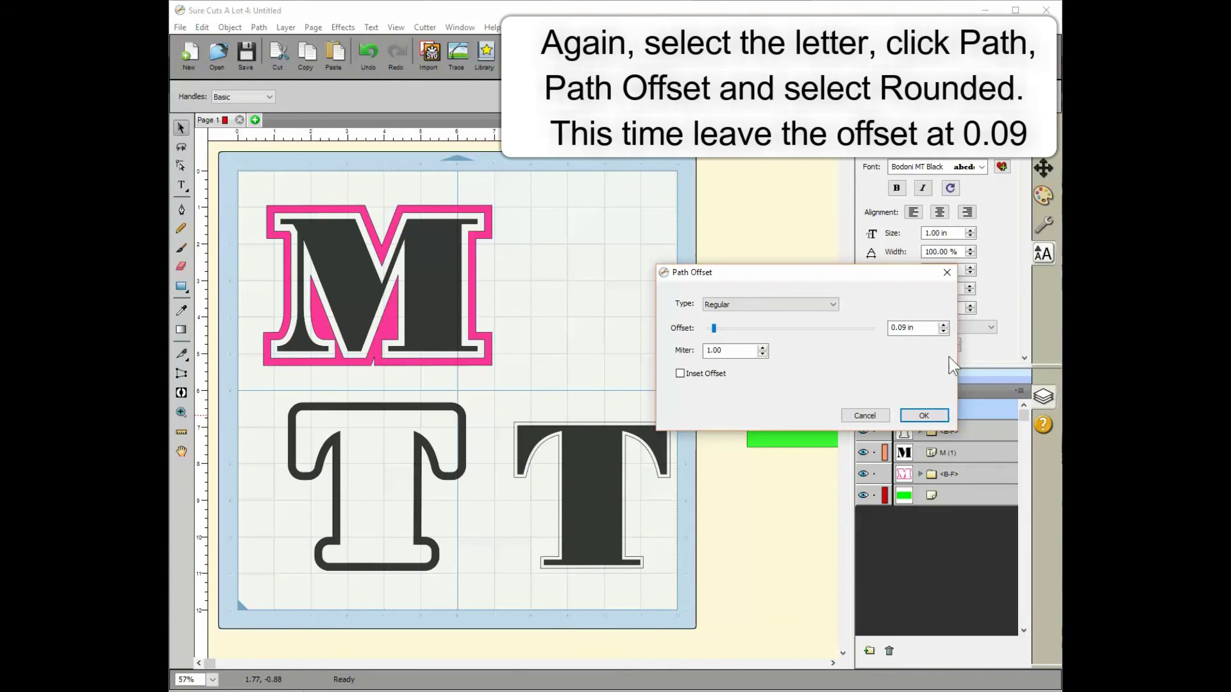
{"action": "left_click", "coordinate": [801, 305]}
{"action": "left_click", "coordinate": [775, 324]}
{"action": "left_click", "coordinate": [932, 418]}
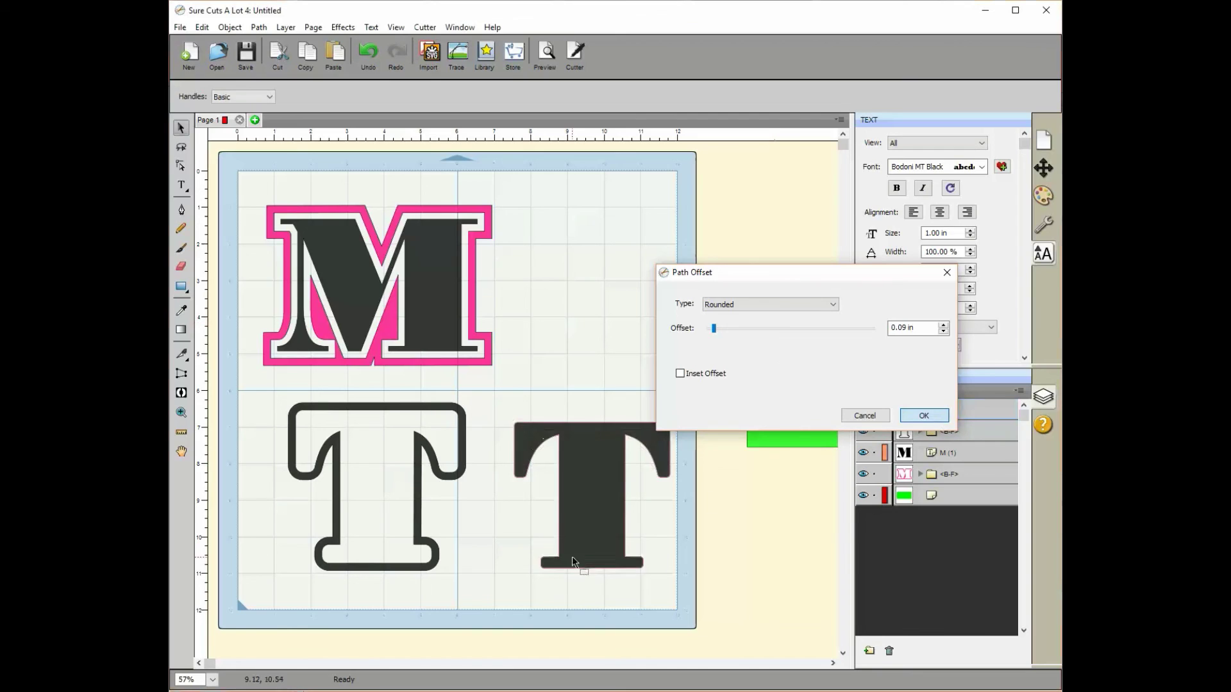
{"action": "left_click_drag", "start_coordinate": [596, 500], "coordinate": [379, 497]}
{"action": "left_click", "coordinate": [598, 548]}
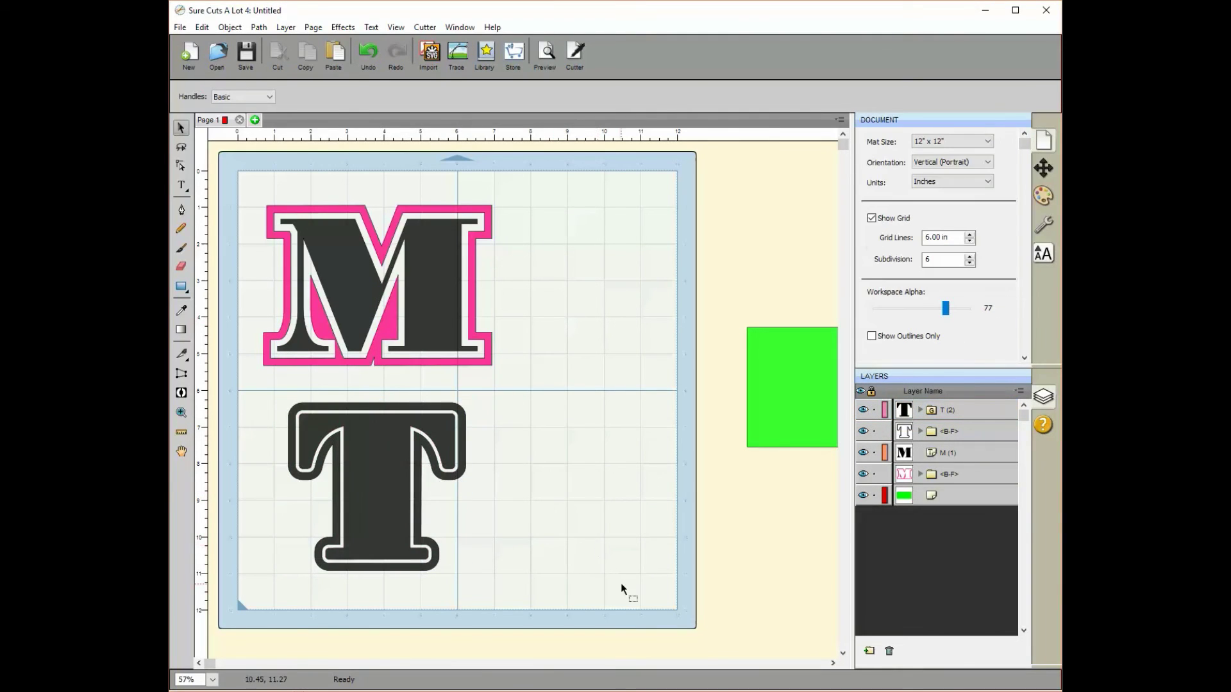